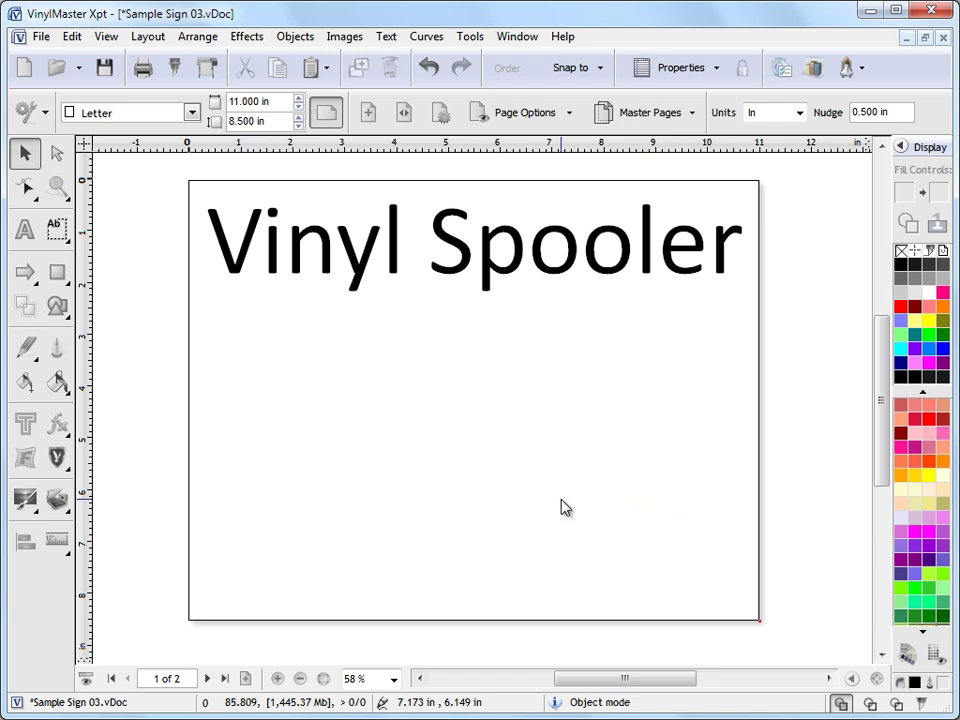
- Go to page 2 with the Joey's Burgers banner and browse the File > Cut/Plot commands
click(207, 678)
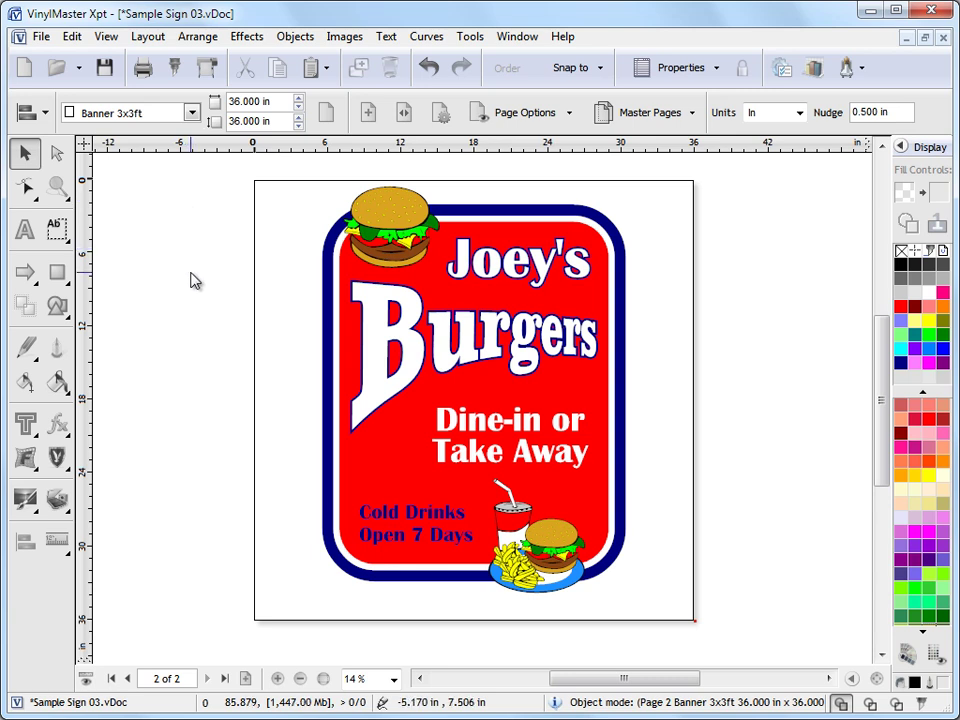
click(42, 37)
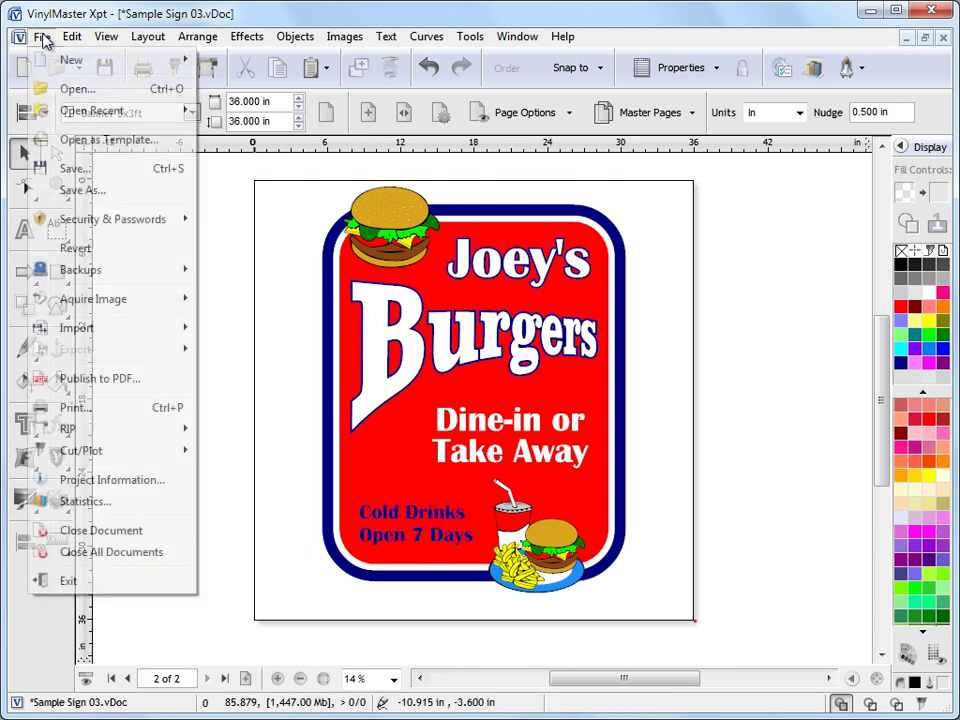
mouse_move(137, 453)
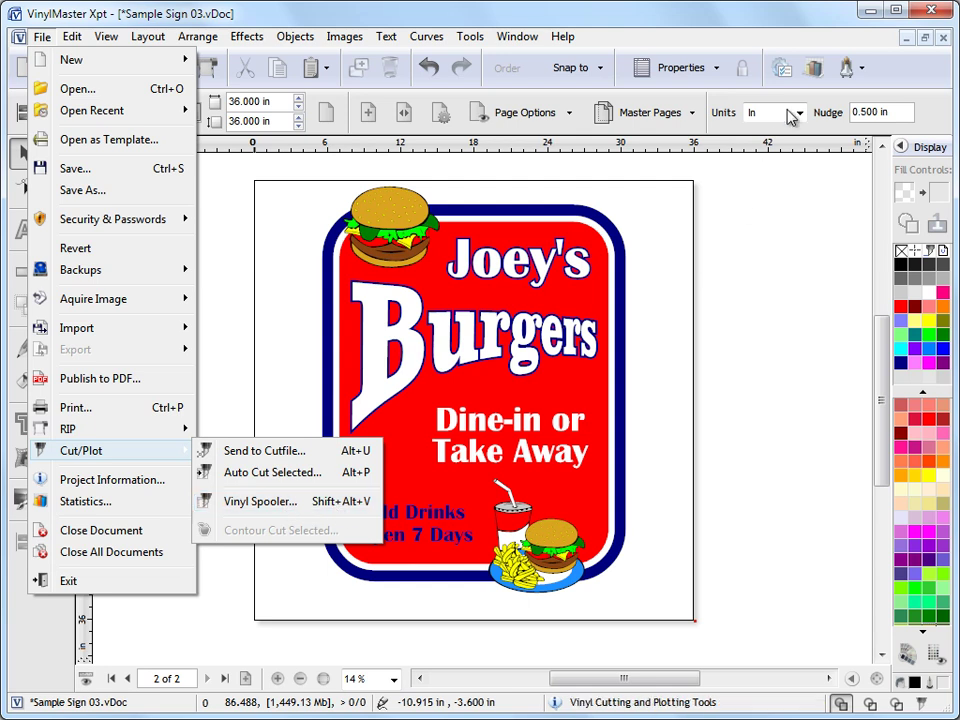
- Look over the companion tools list, then select the top-left 7.870 x 6.673 in burger group
click(851, 68)
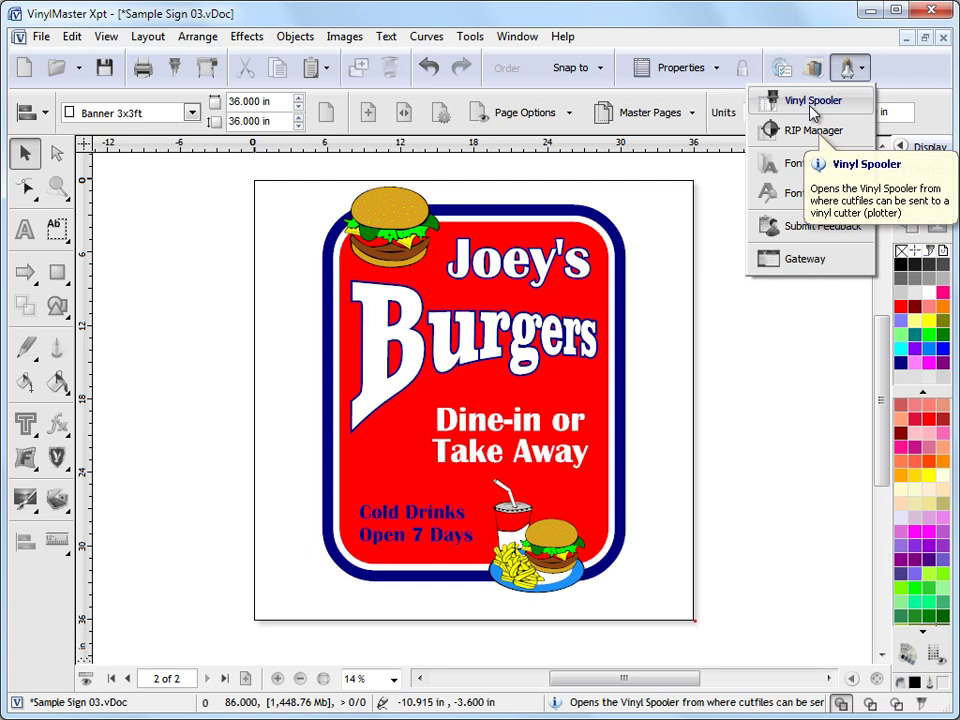
click(705, 216)
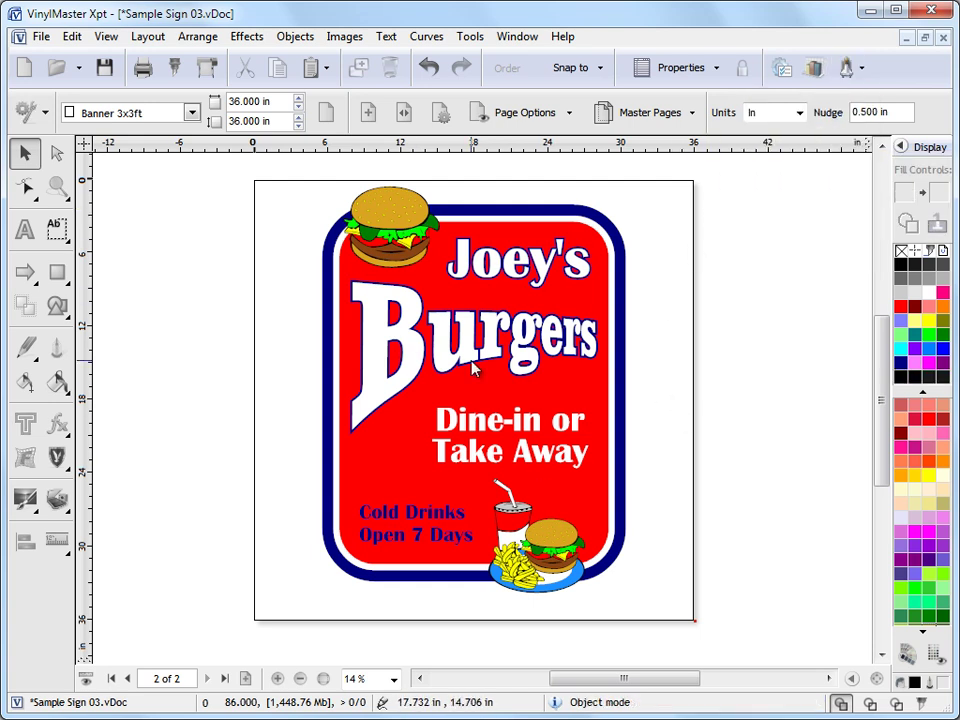
click(443, 255)
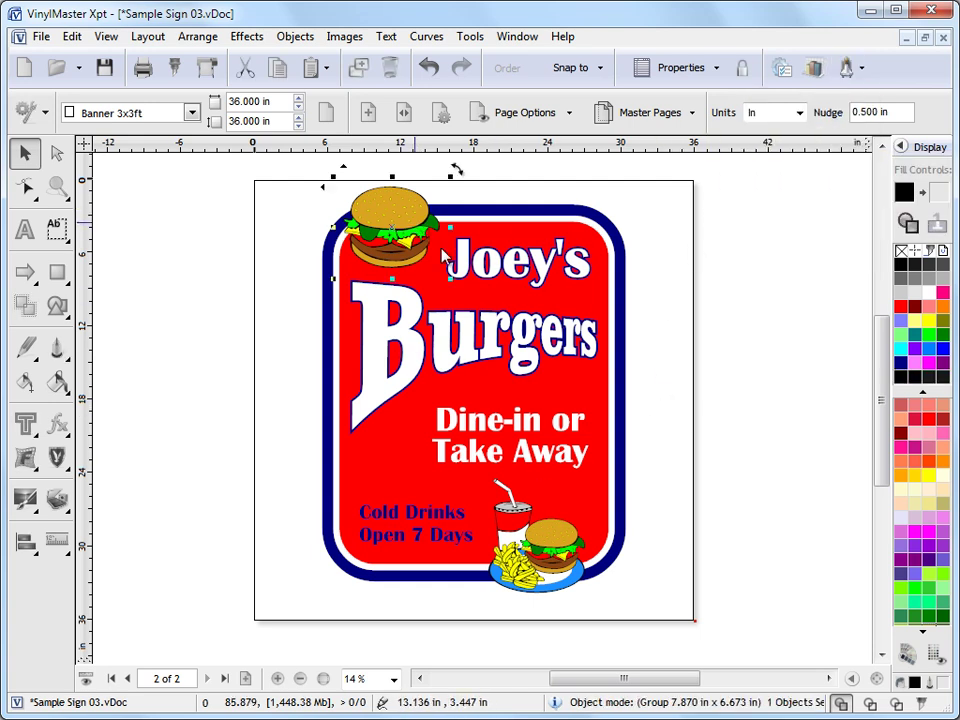
- Send the burger to Cutfile Manager and preview its Green, SaddleBrown, Goldenrod, Black, Green and Yellow layers
click(176, 75)
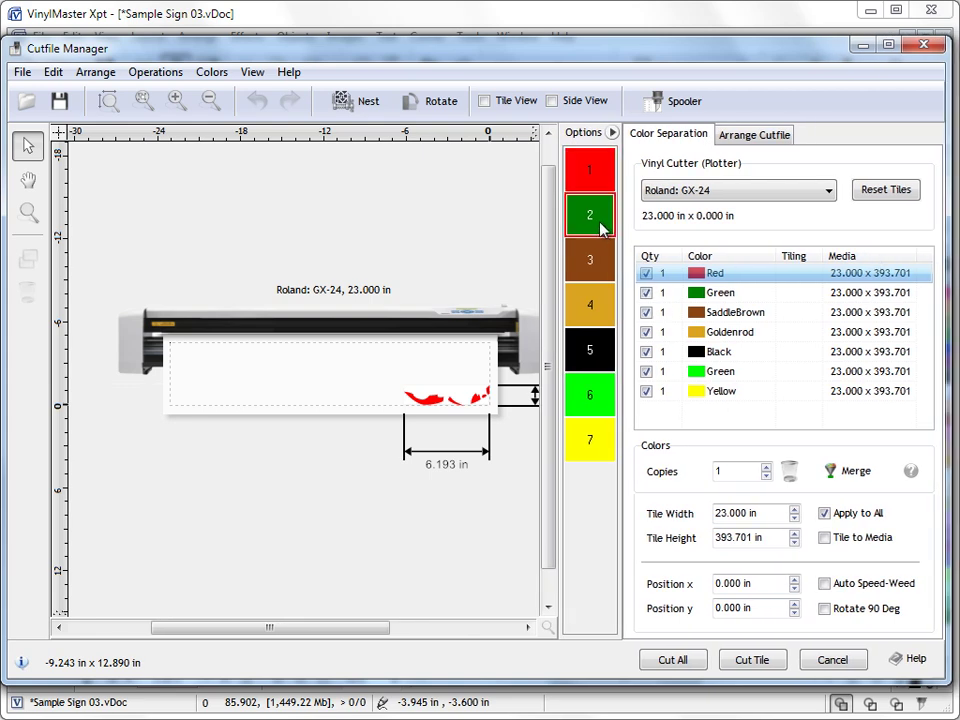
click(598, 222)
click(591, 261)
click(593, 310)
click(591, 352)
click(595, 398)
click(591, 437)
click(598, 345)
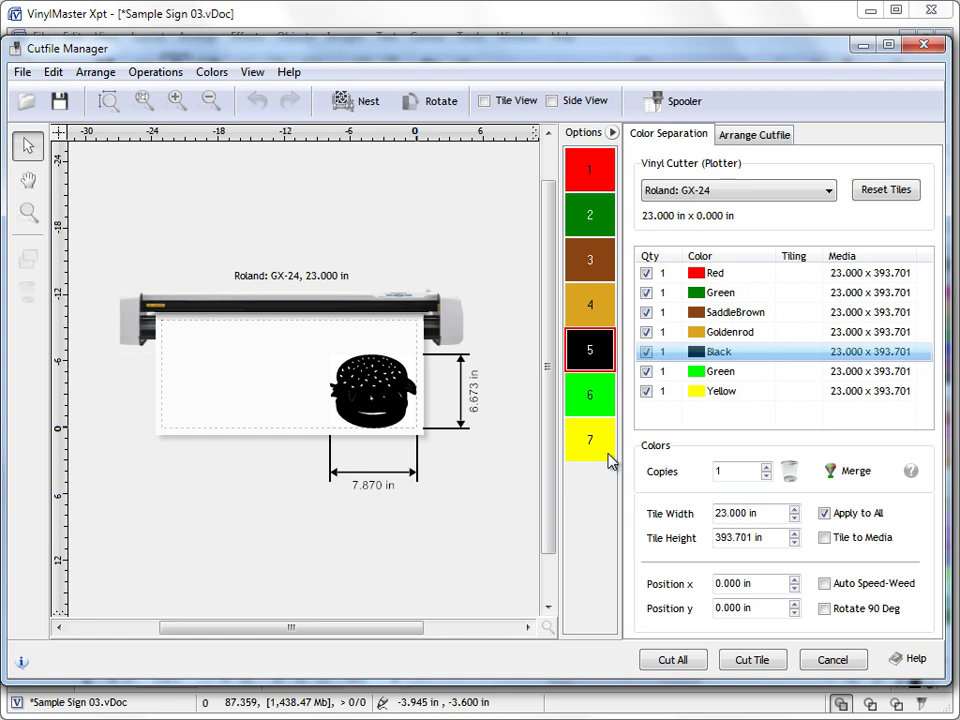
- Cut all seven layers to the Vinyl Spooler as job 215, previewing the Yellow, Green and Black jobs
click(674, 663)
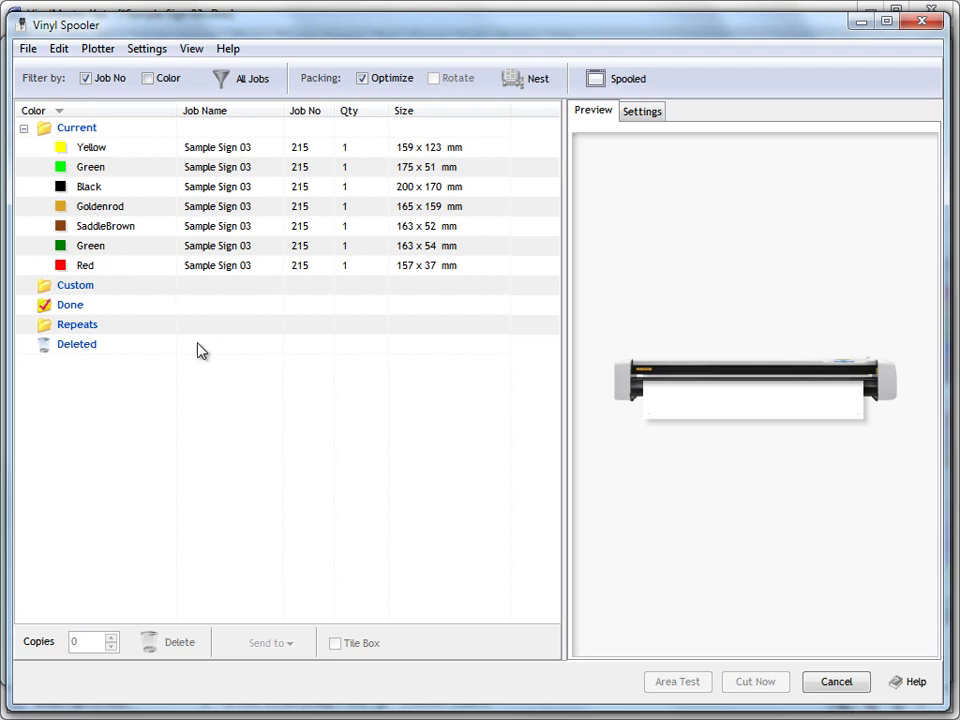
click(94, 148)
click(94, 167)
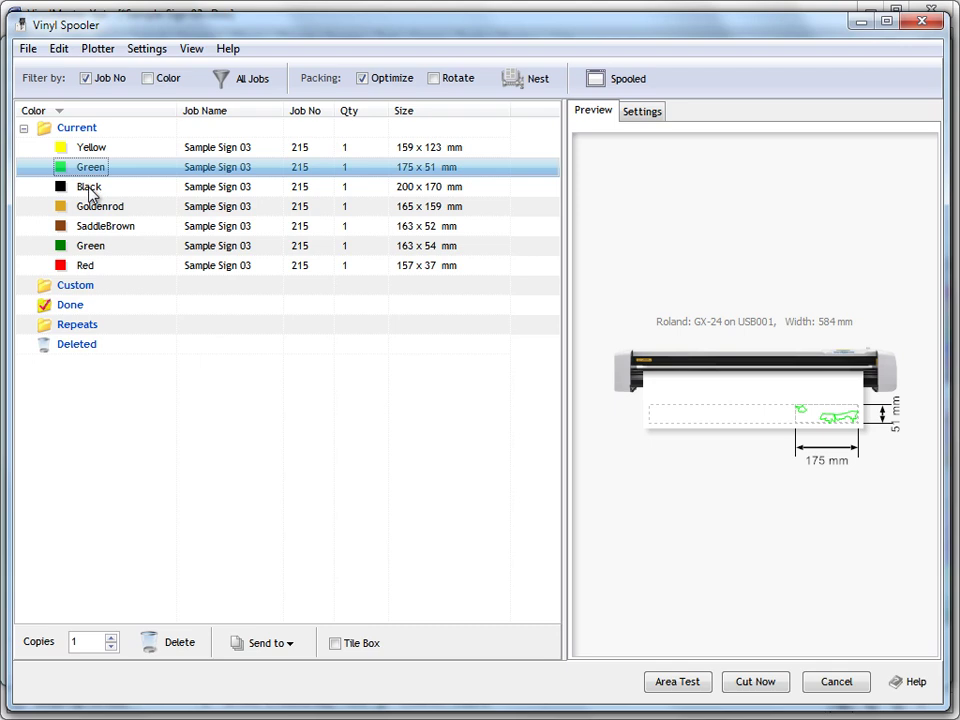
click(115, 187)
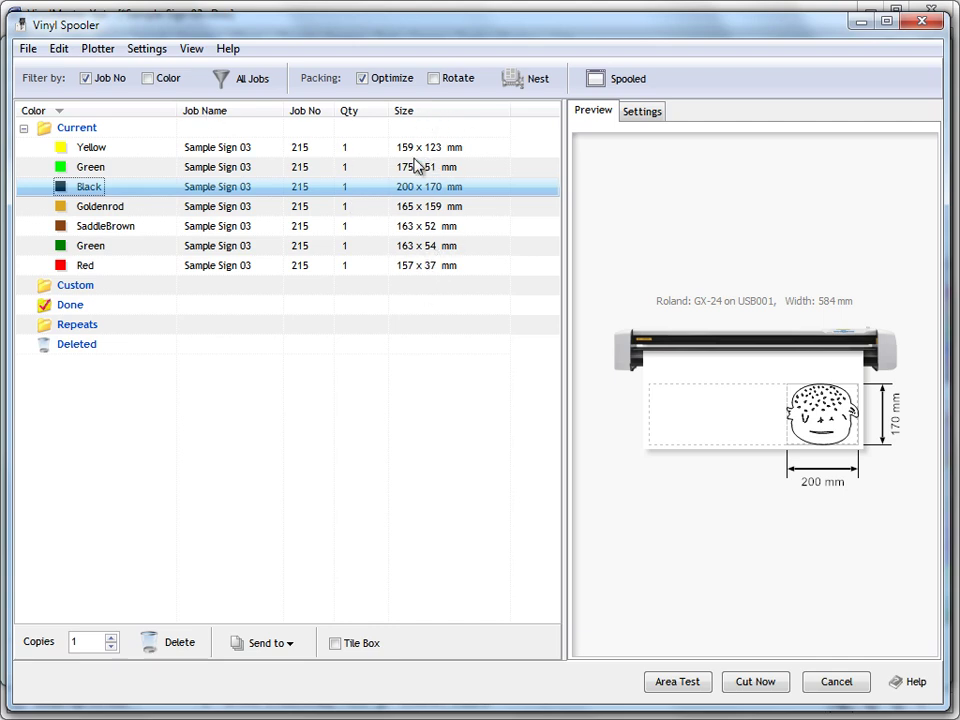
- Switch the Vinyl Spooler units to Inches, then view the Custom folder and return to Current
click(152, 52)
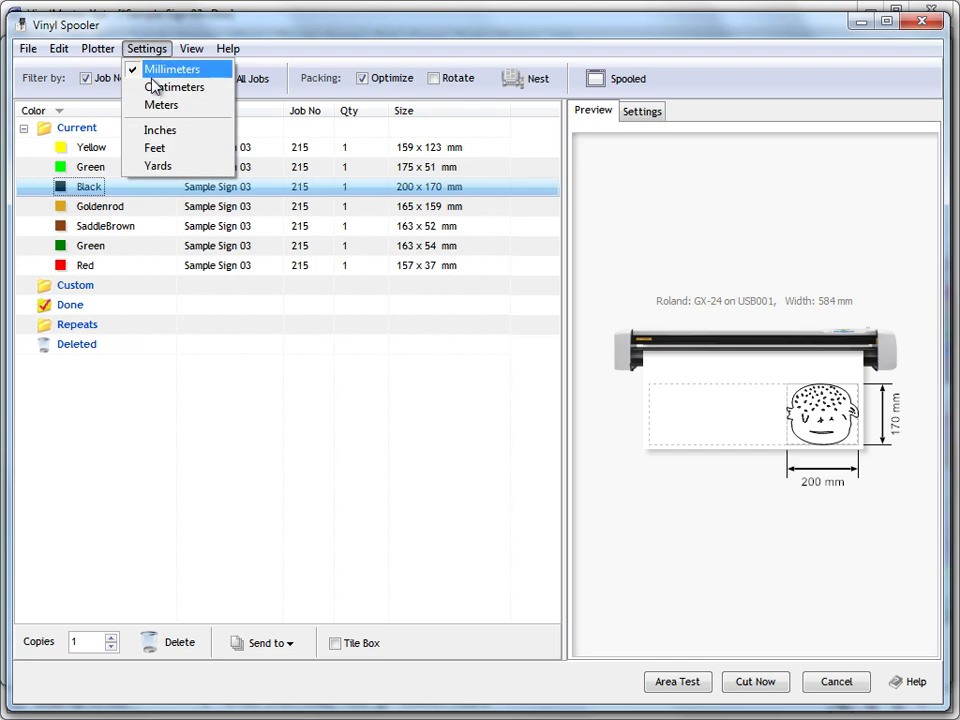
click(160, 133)
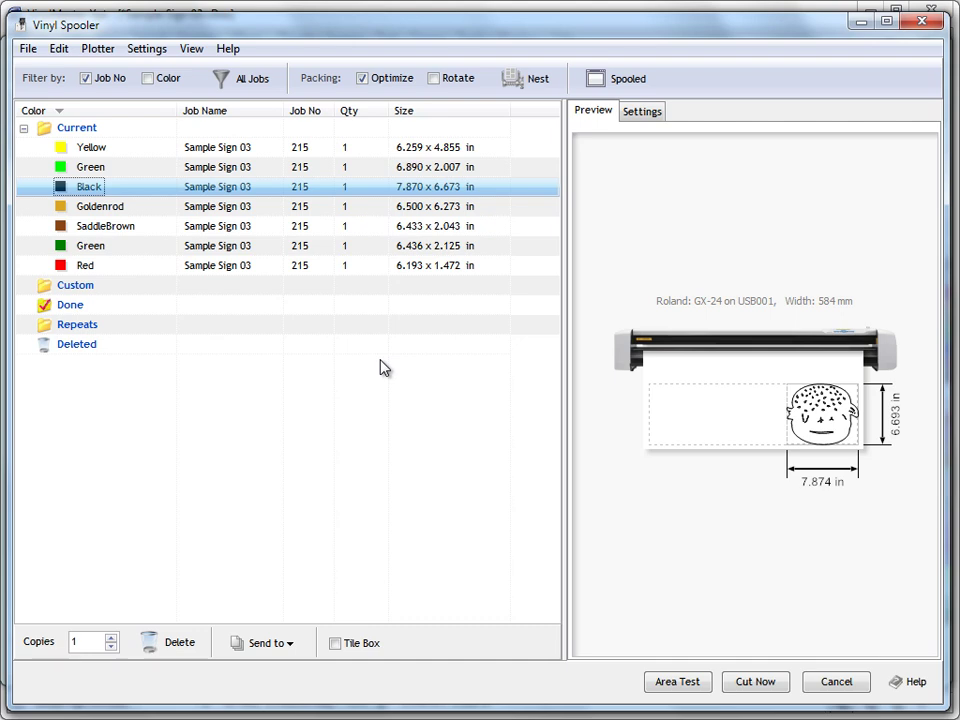
click(77, 288)
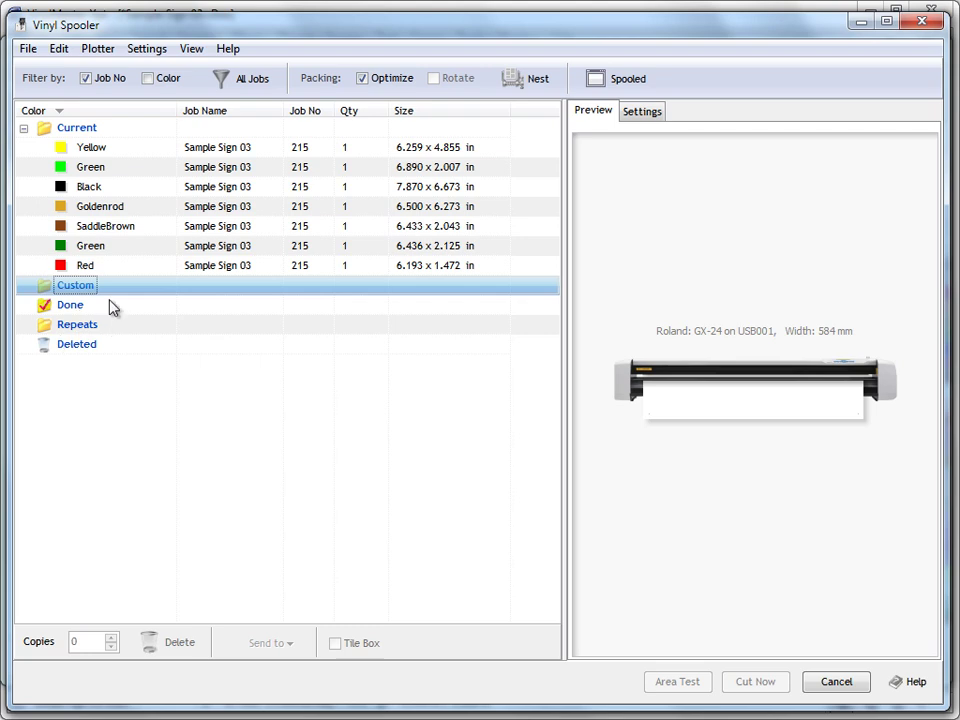
click(74, 129)
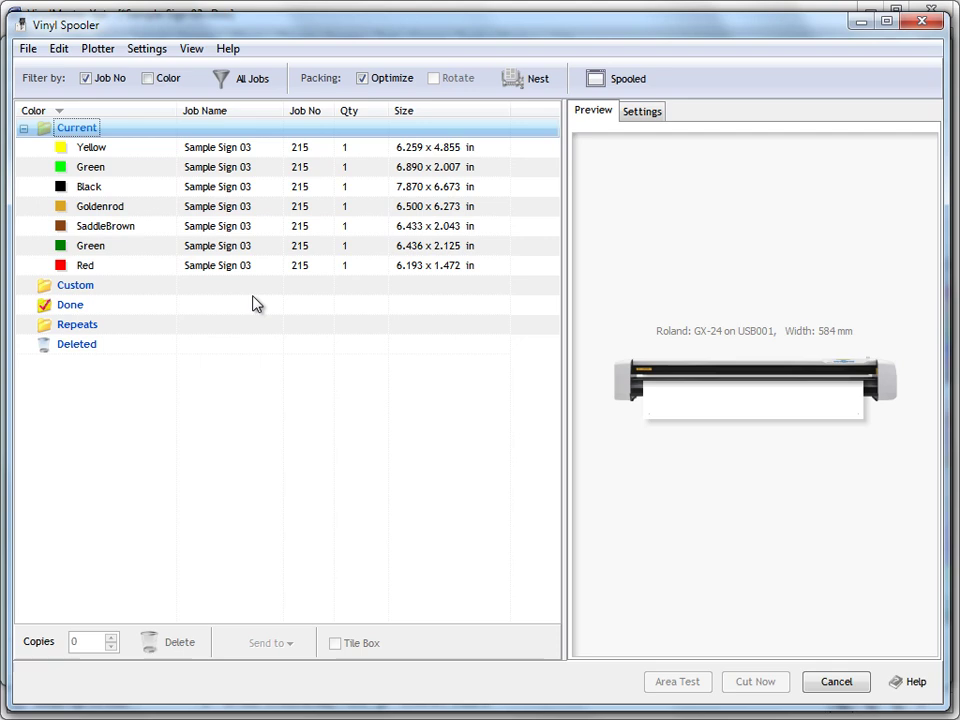
click(253, 80)
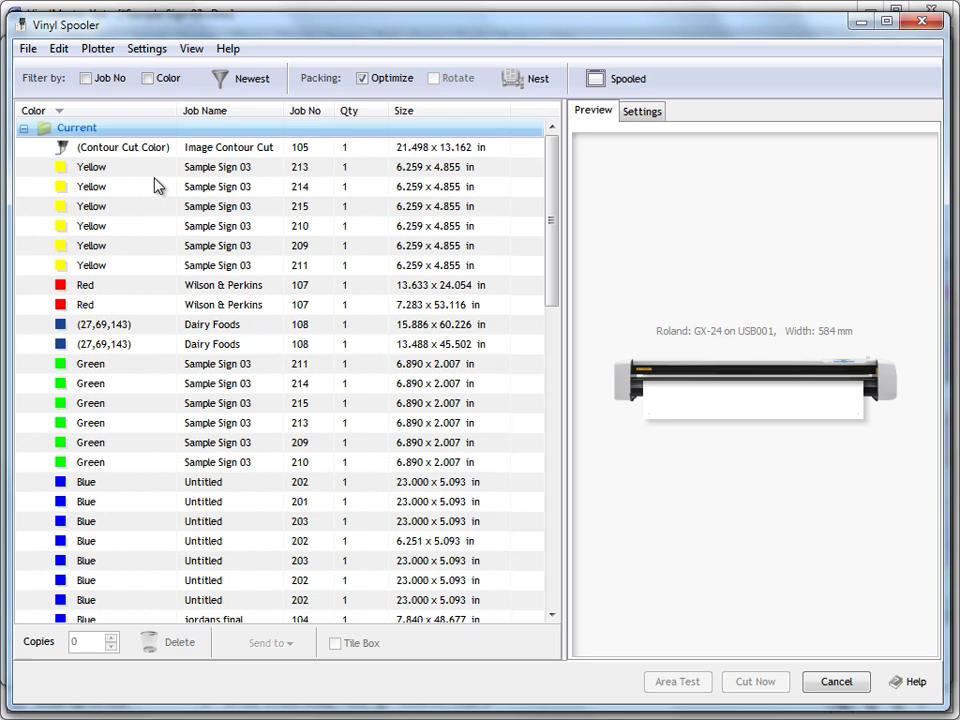
drag(552, 248, 478, 258)
click(120, 110)
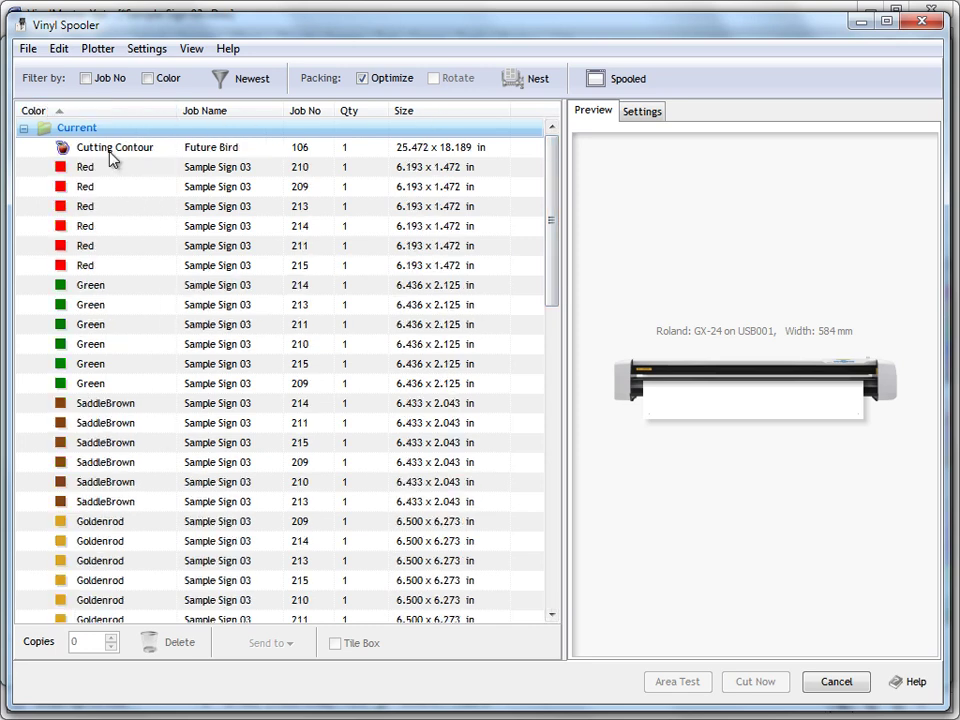
click(213, 111)
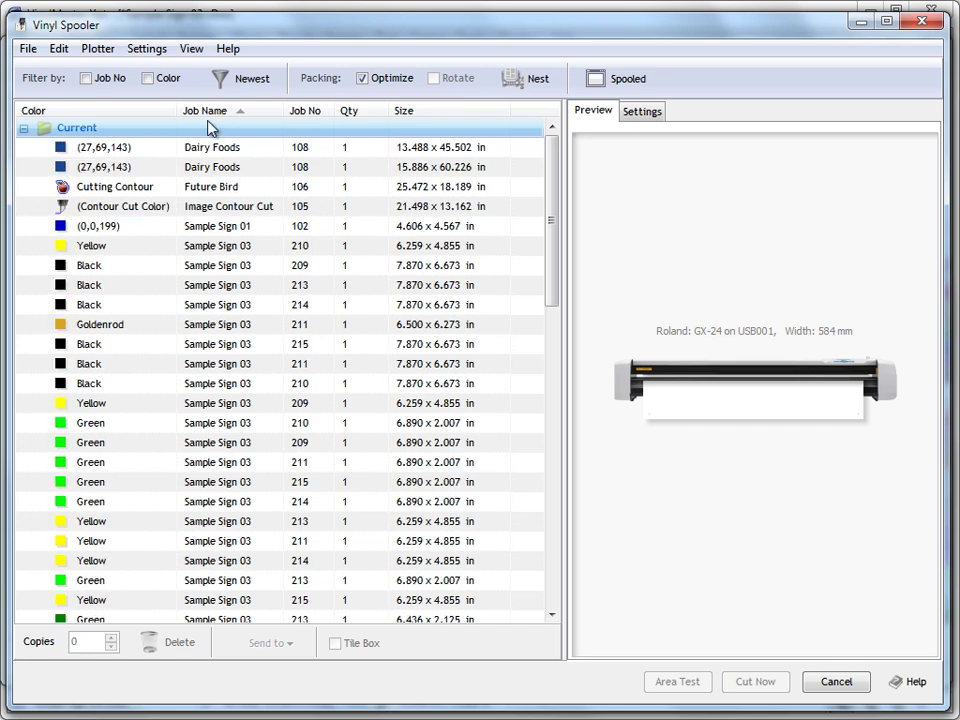
click(313, 111)
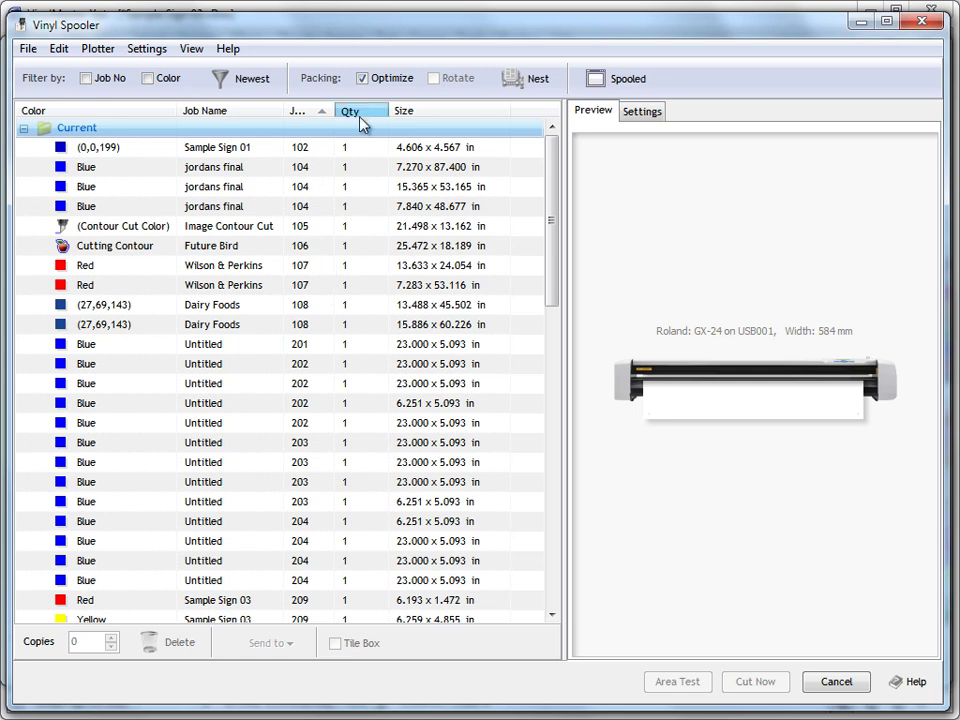
click(361, 118)
click(415, 111)
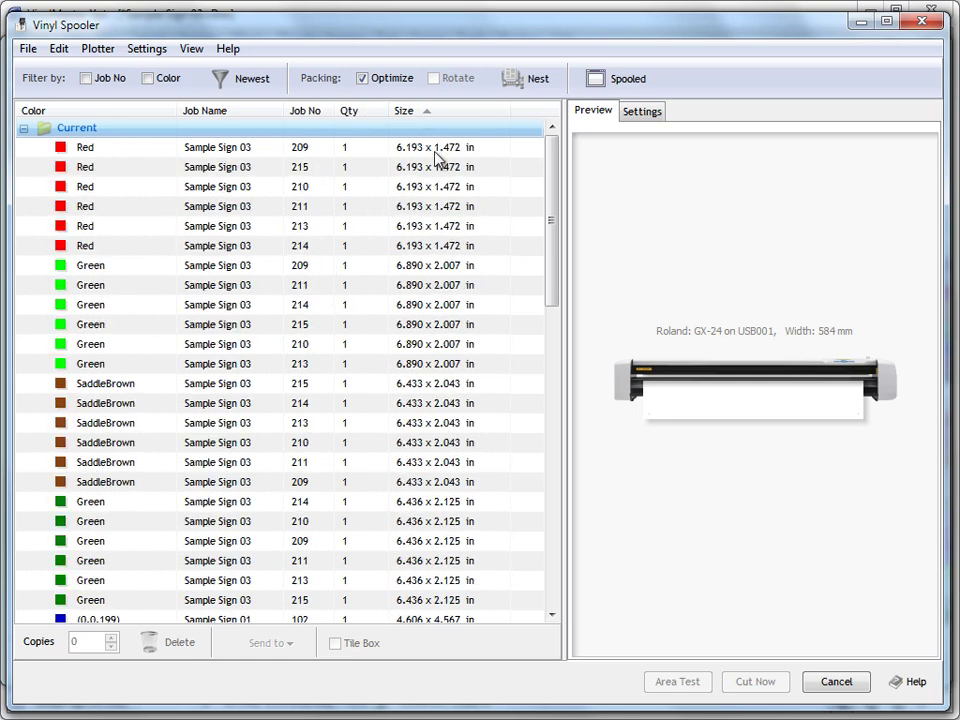
click(426, 115)
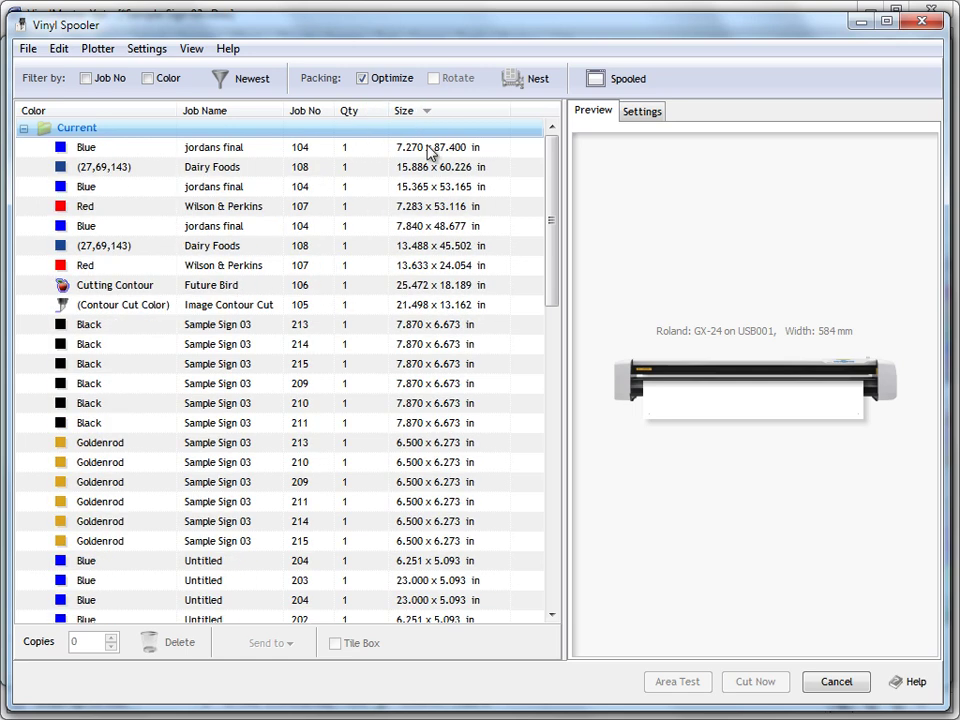
click(248, 116)
click(130, 114)
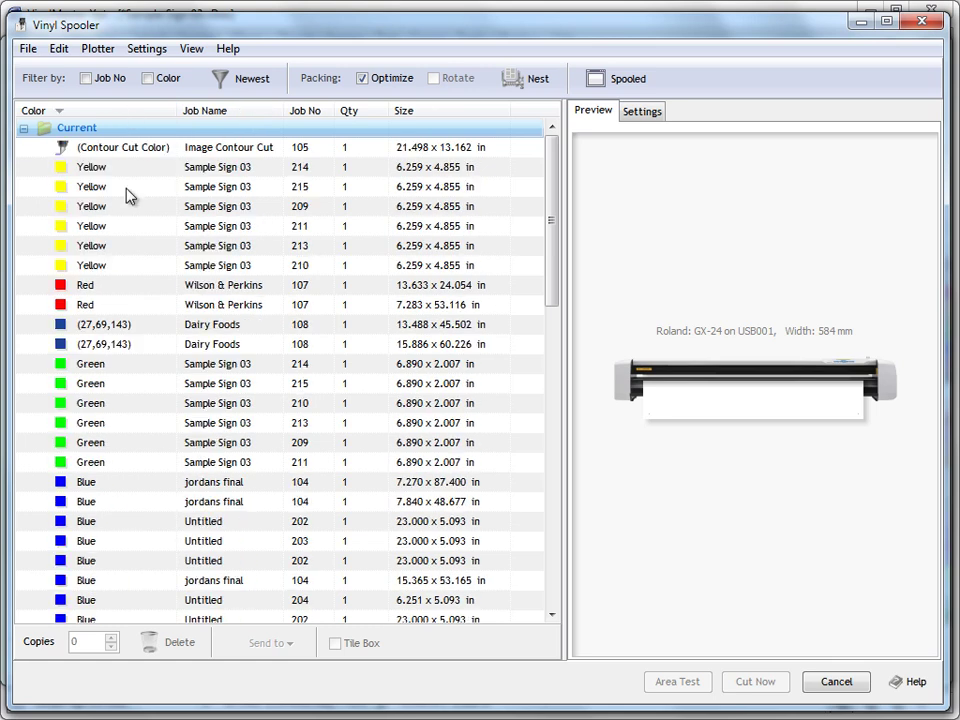
click(122, 113)
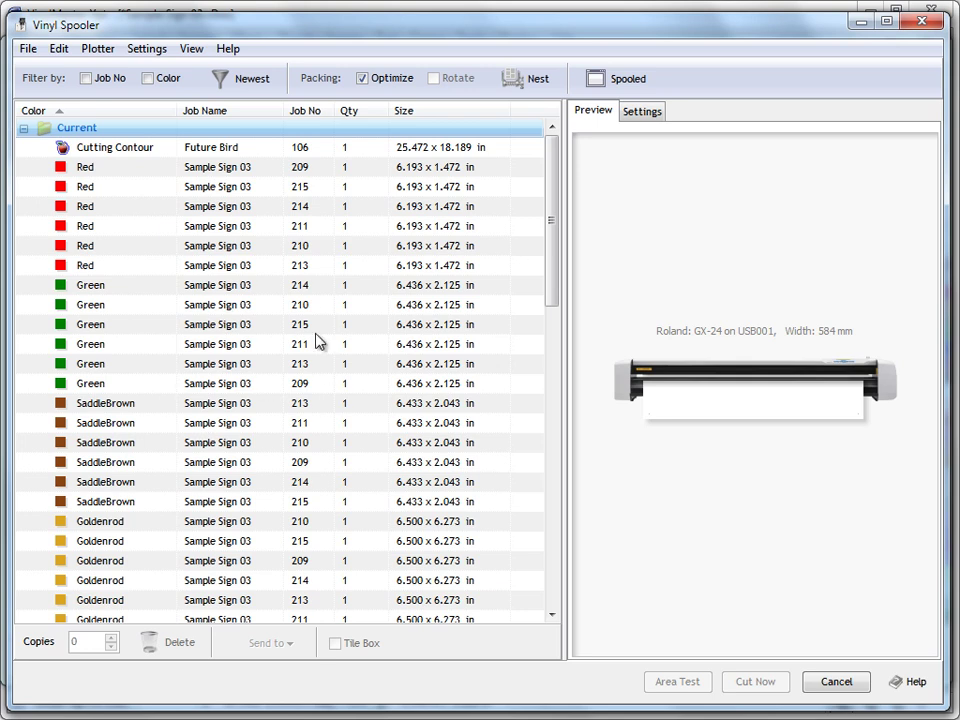
drag(553, 280, 553, 572)
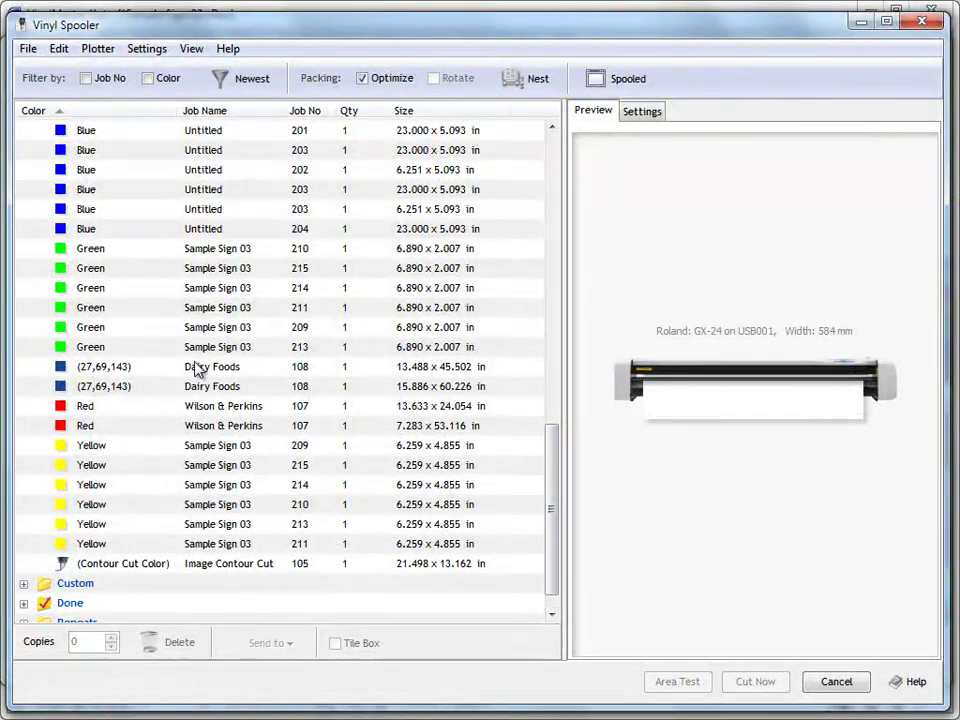
drag(553, 489, 551, 190)
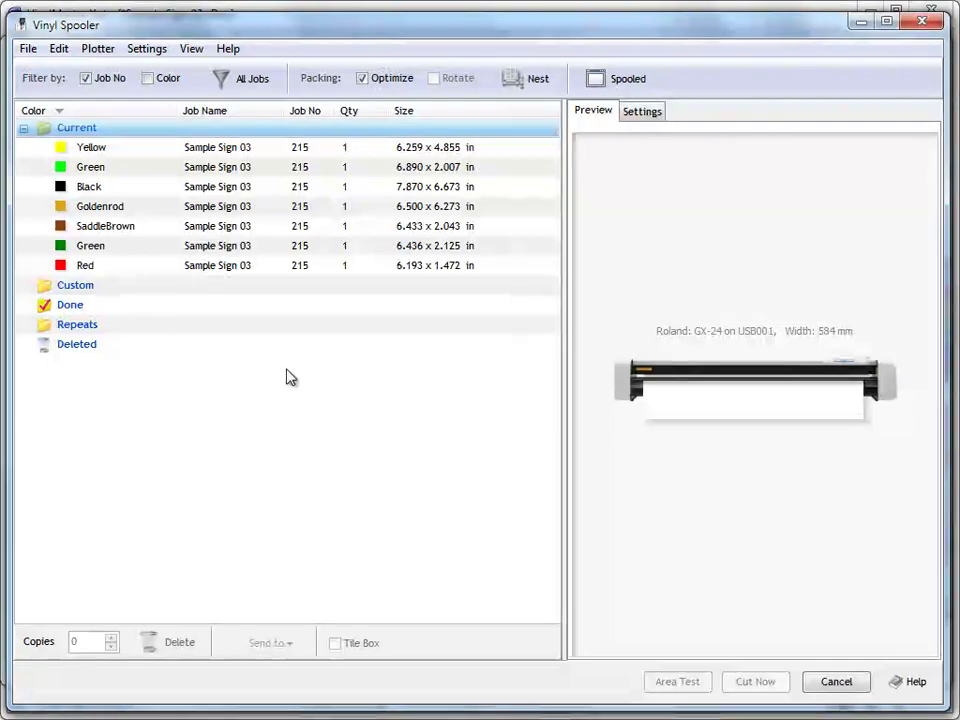
- Preview the Yellow job, clear the Job No filter and collapse the Current folder
click(116, 147)
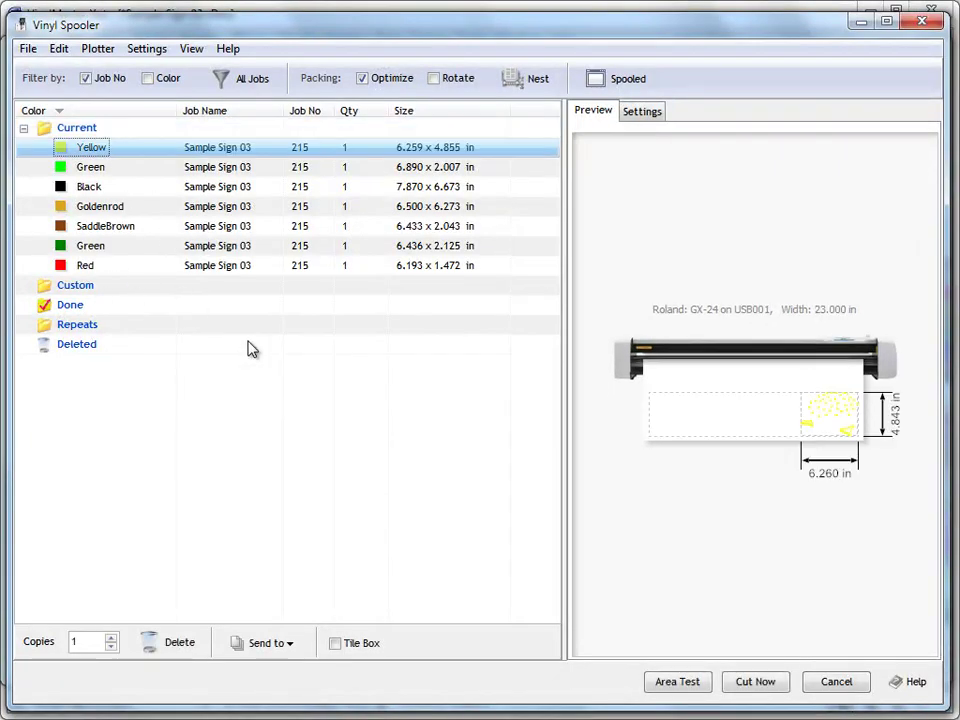
click(238, 78)
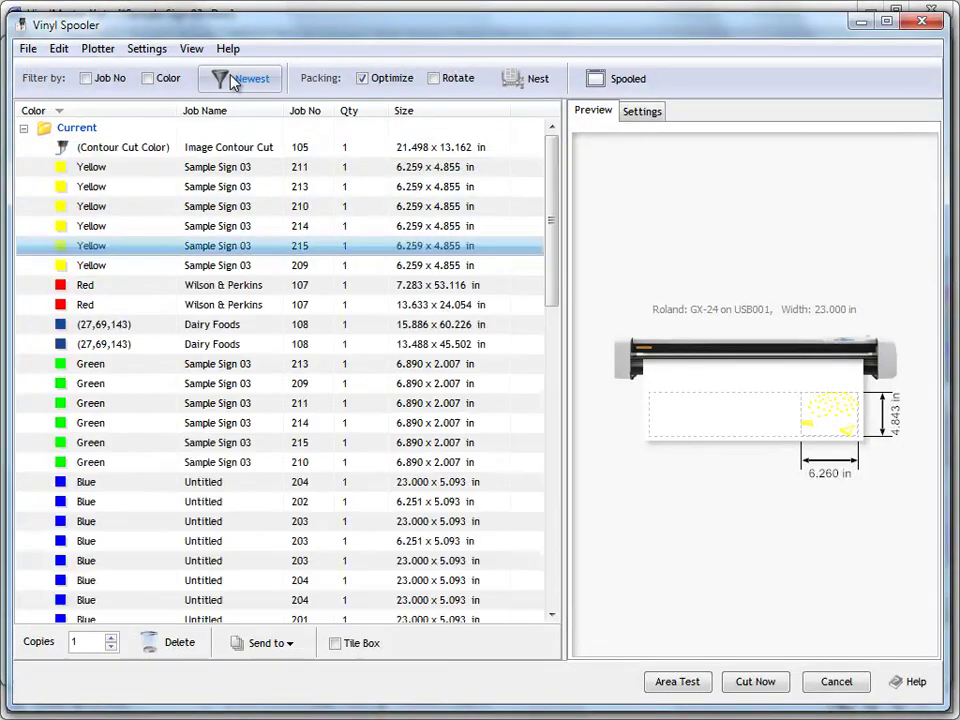
click(23, 128)
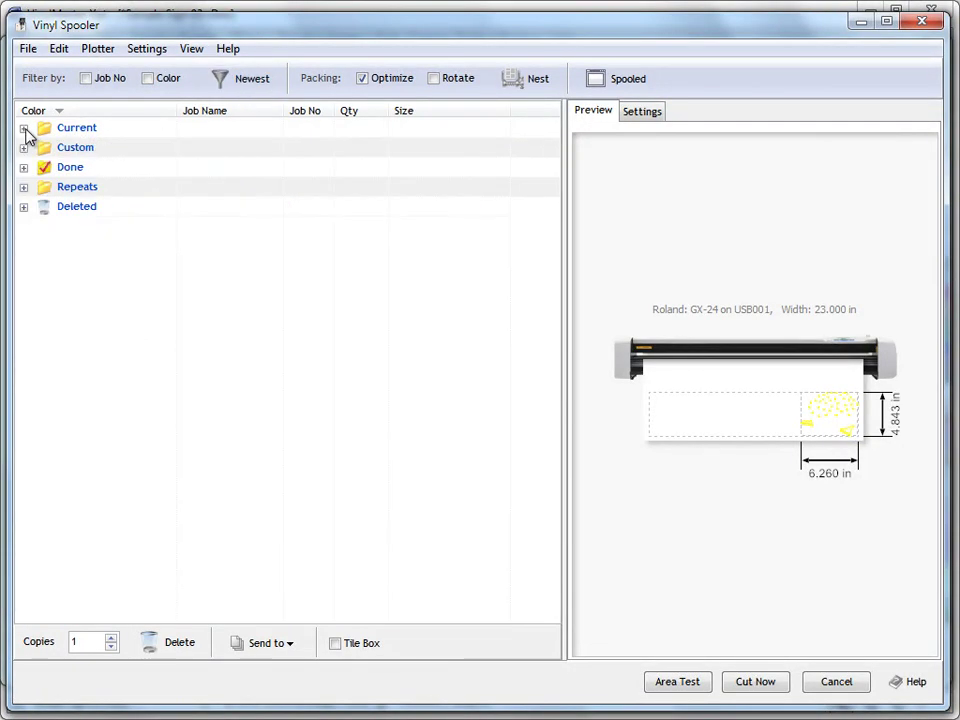
- Expand the Custom, Done and Repeats folders and preview two Untitled blue jobs in Custom
click(23, 147)
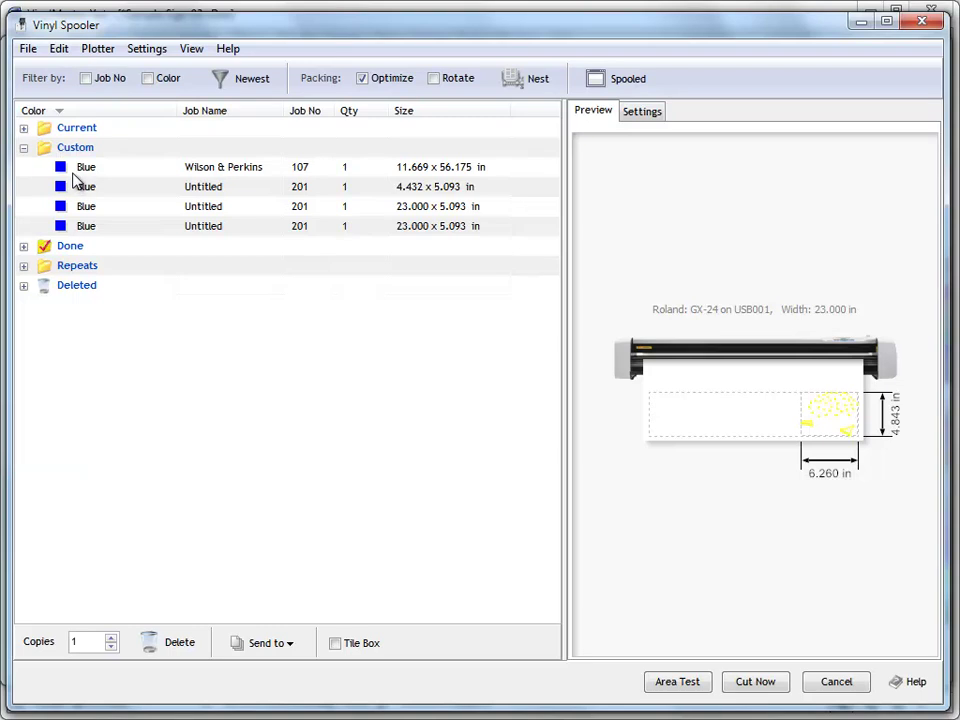
click(23, 246)
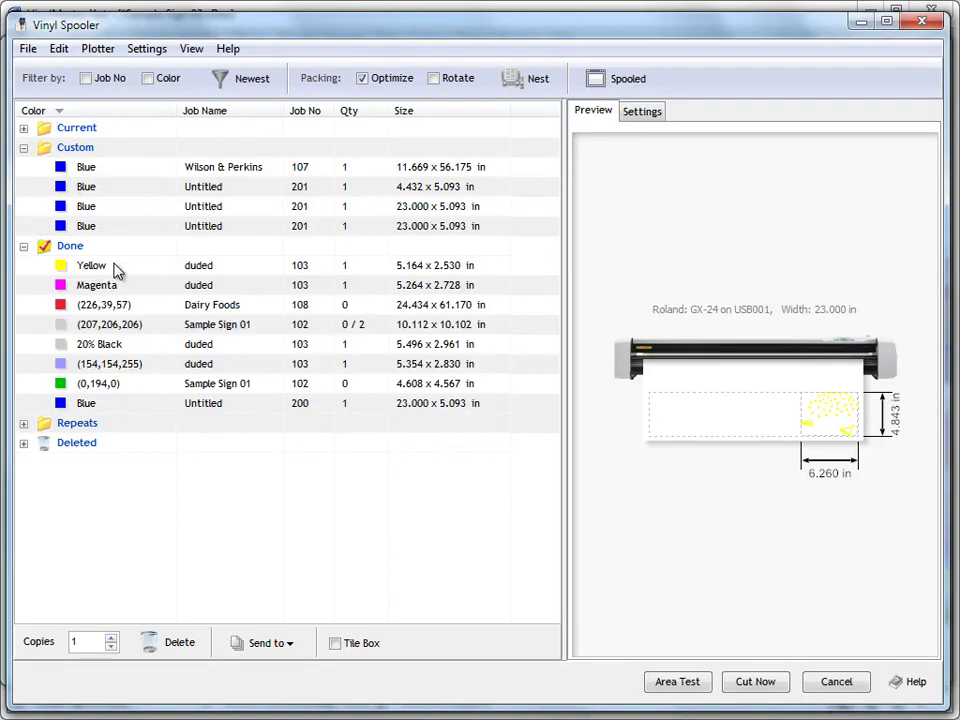
click(24, 424)
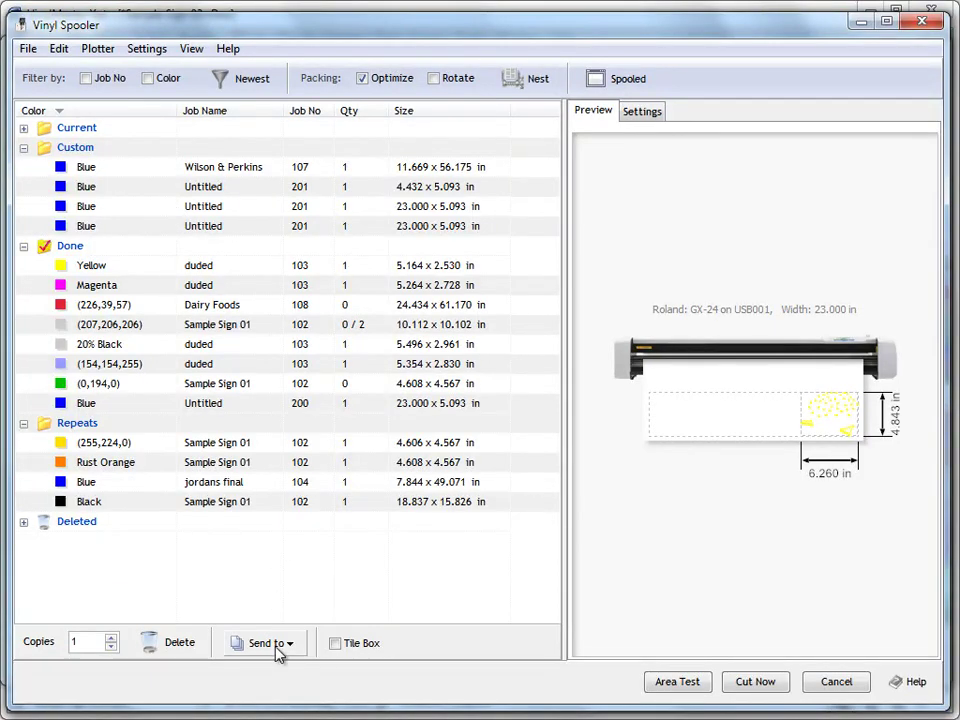
click(110, 228)
click(150, 214)
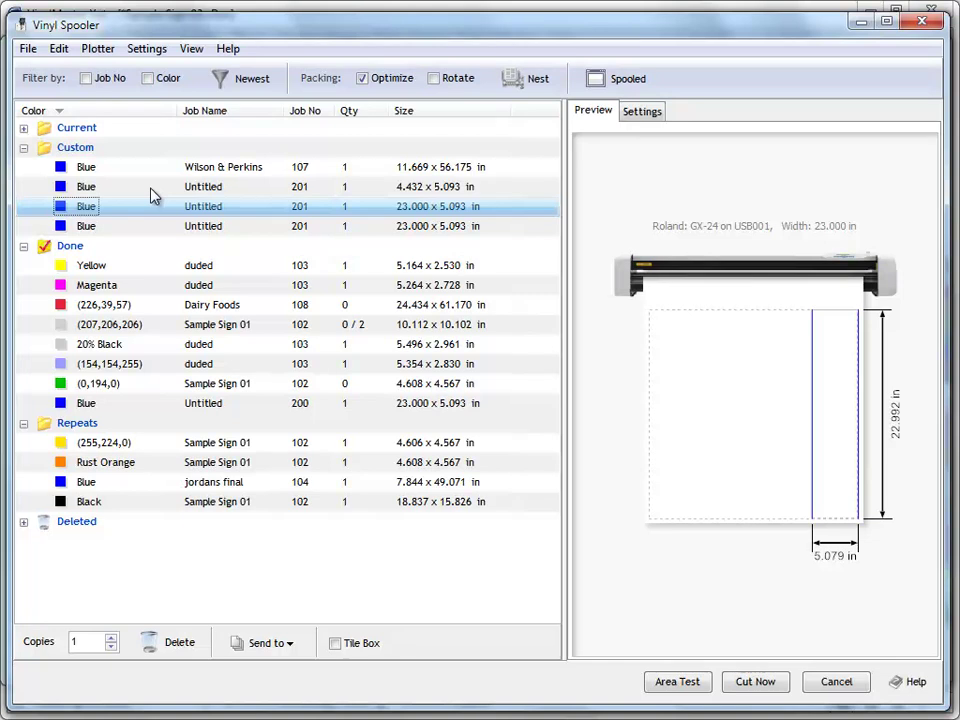
- Drag the 4.432 x 5.093 Untitled blue job into Repeats and the 20% Black job into Custom
click(150, 190)
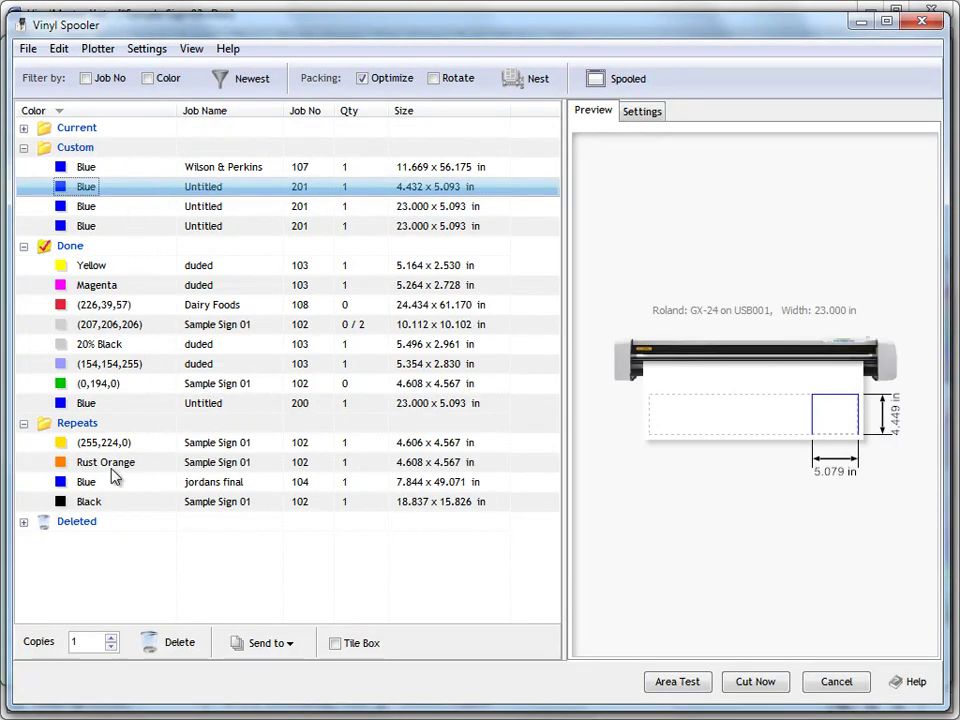
drag(85, 192, 48, 457)
click(122, 503)
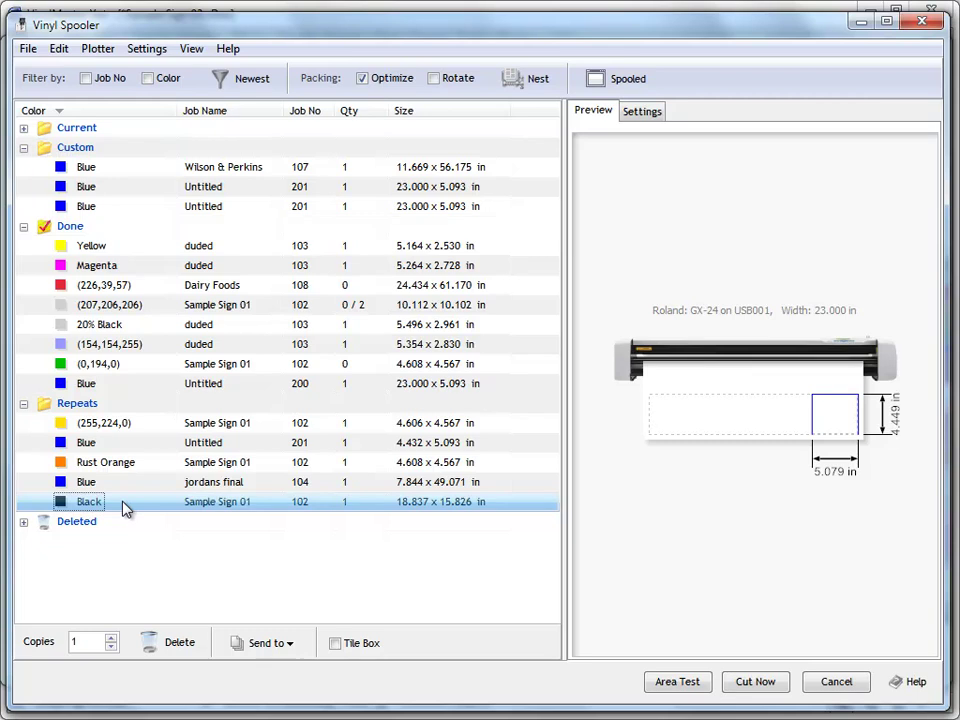
drag(94, 505, 40, 208)
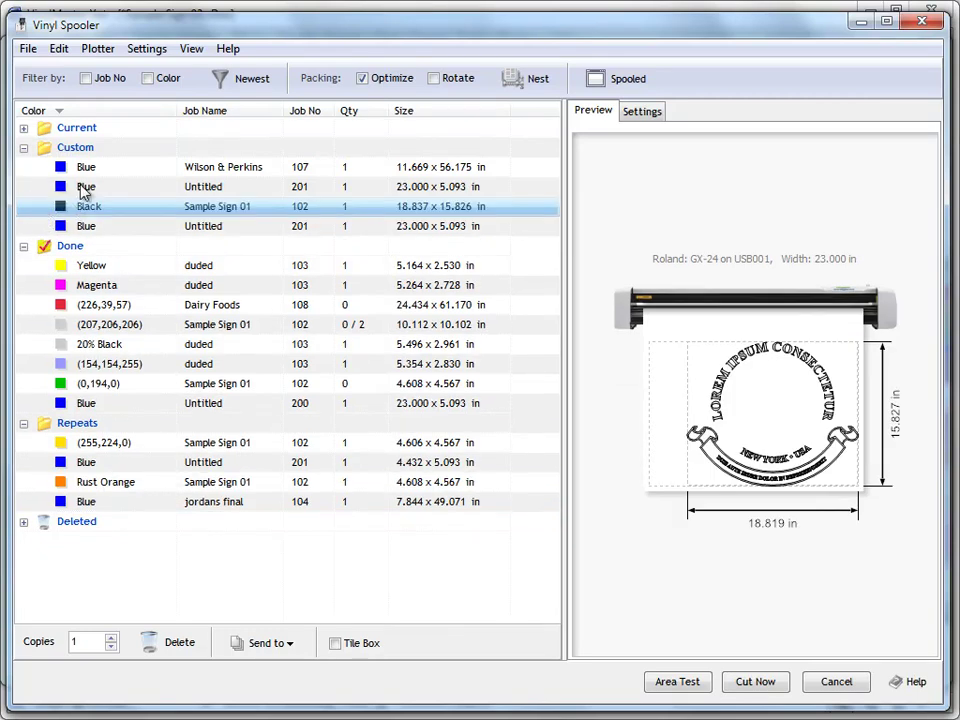
drag(103, 347, 103, 200)
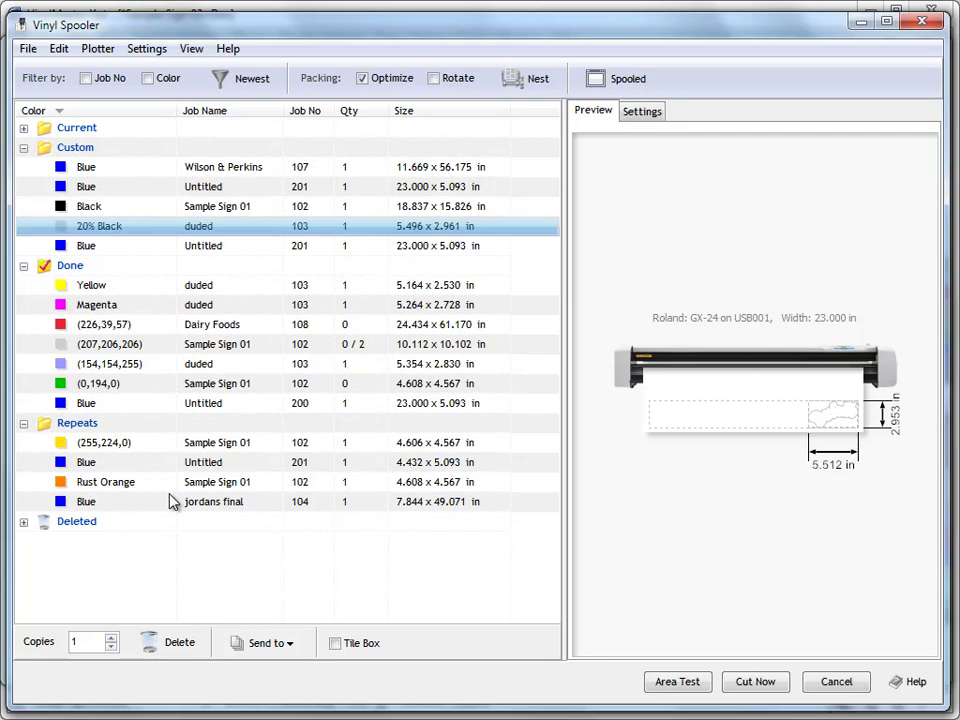
- Use Send to on the Black Sample Sign 01 job to move it from Custom into Repeats
click(90, 207)
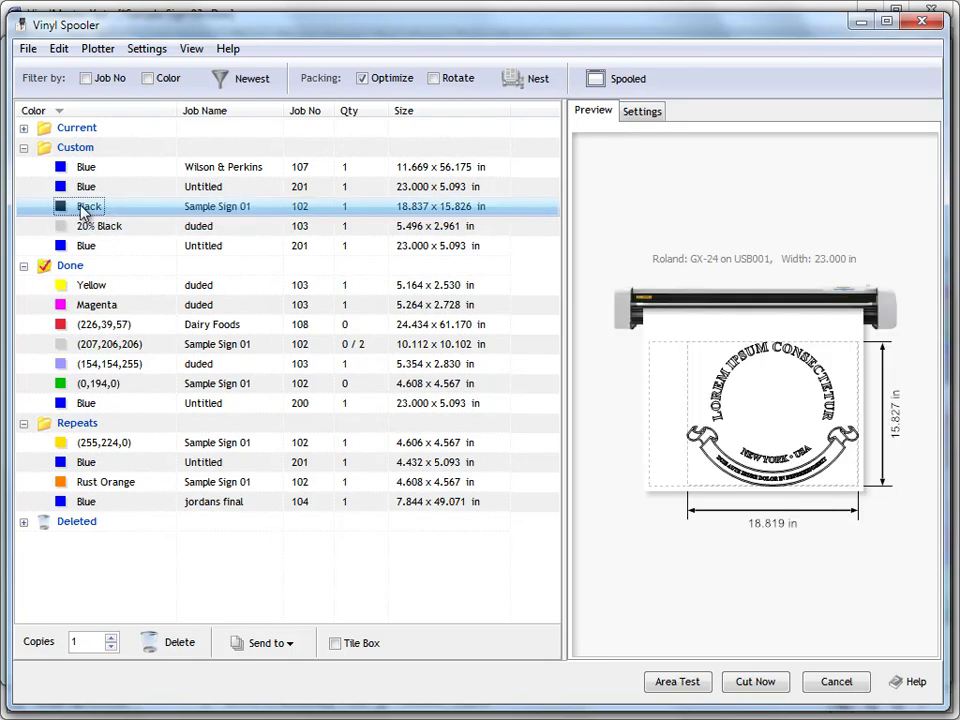
click(265, 643)
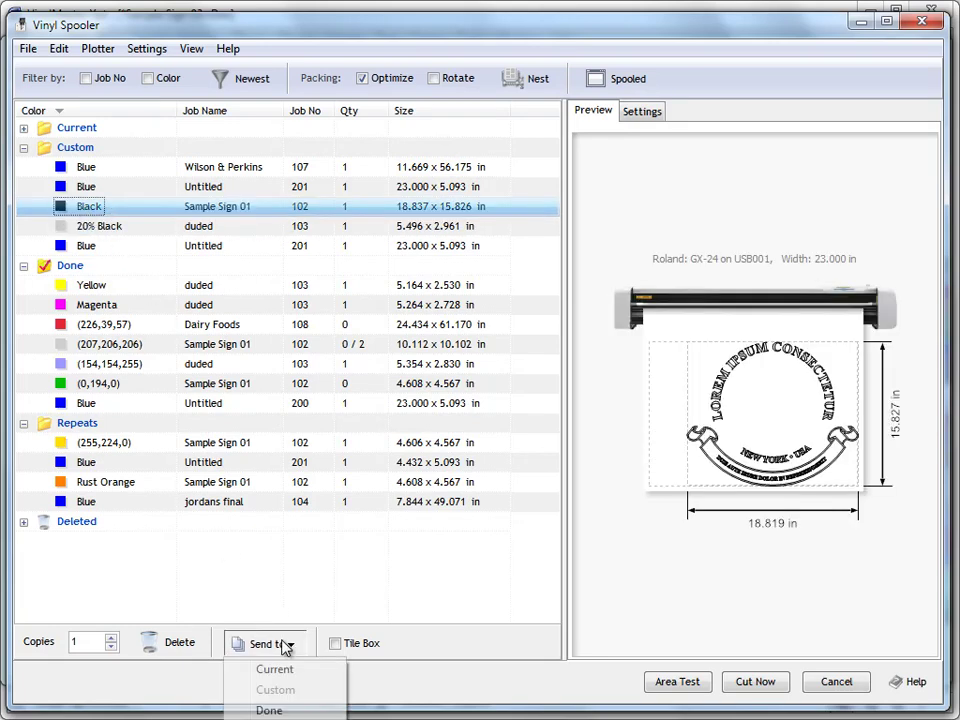
click(290, 712)
click(88, 503)
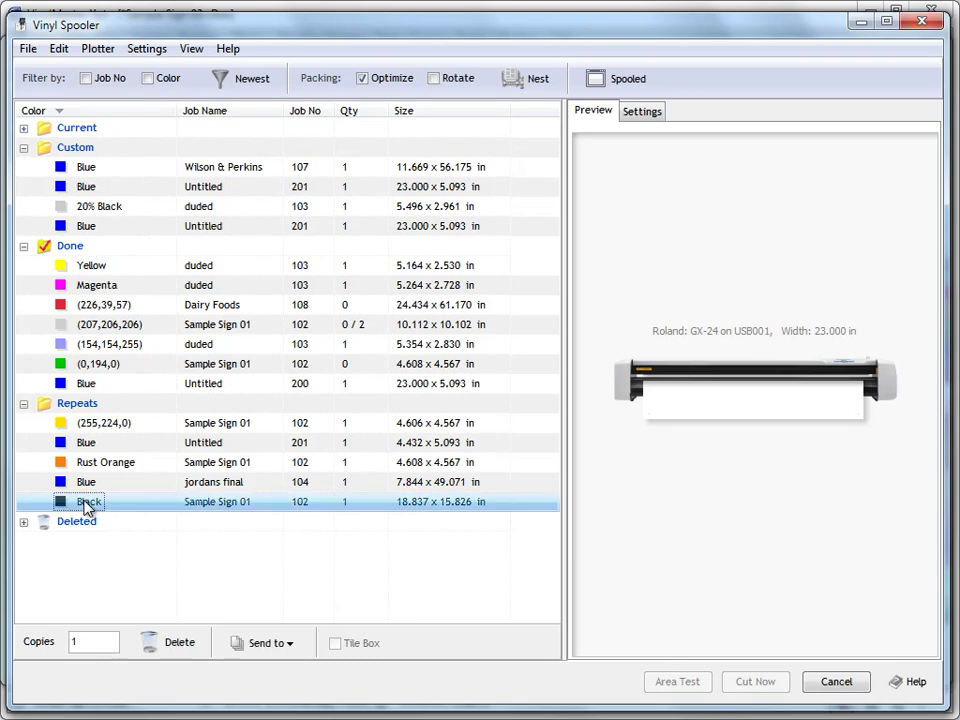
click(256, 645)
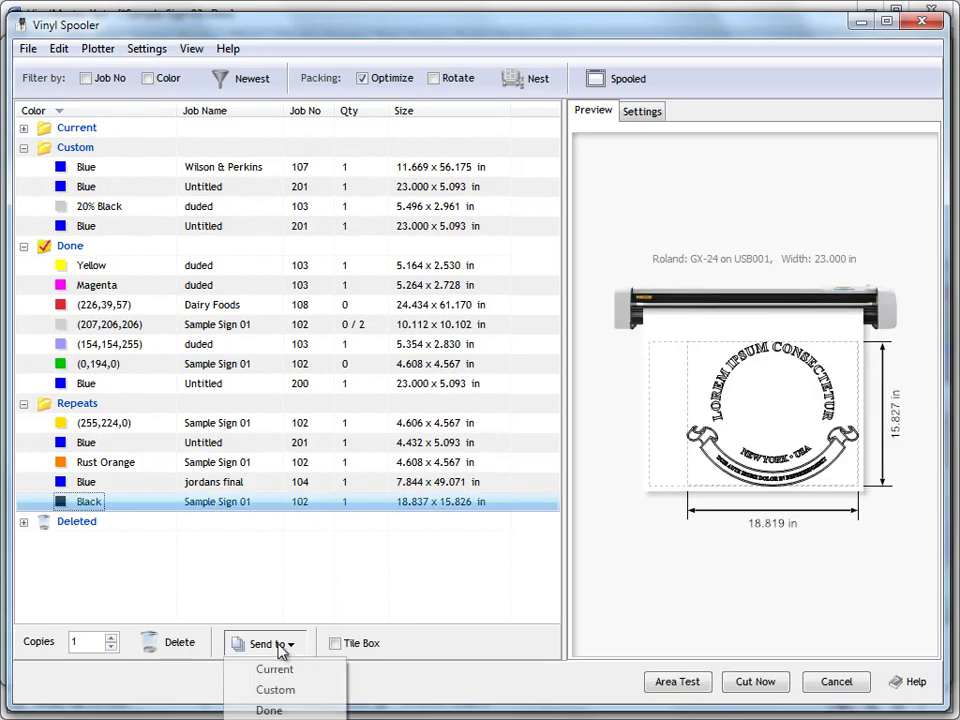
- Send the Black Sample Sign 01 job to Custom and briefly check the Deleted folder's jobs
click(296, 690)
click(100, 247)
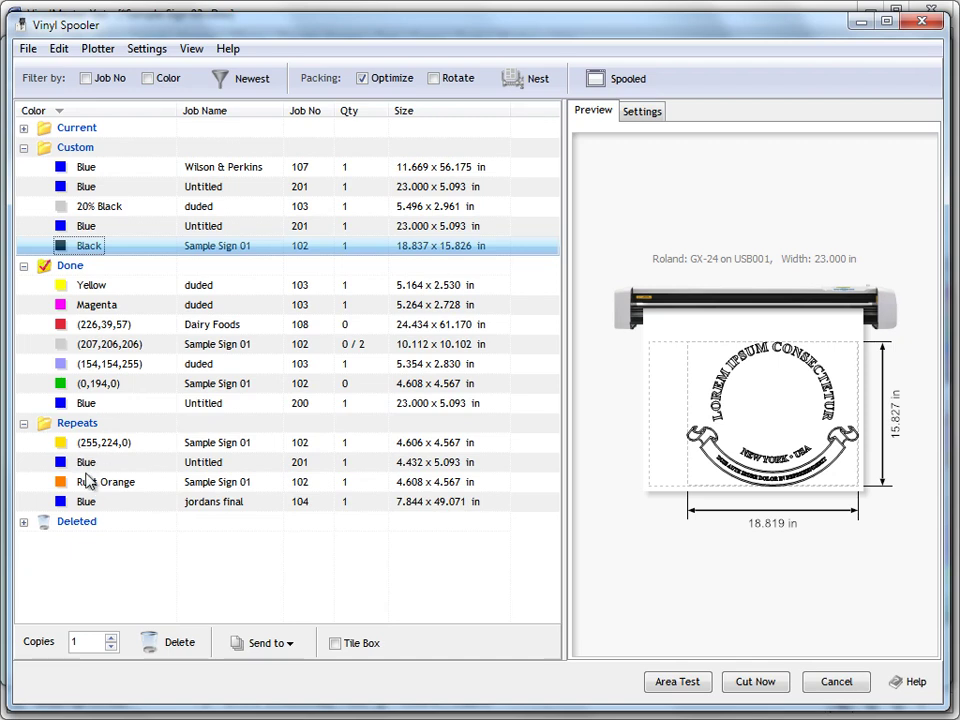
click(24, 521)
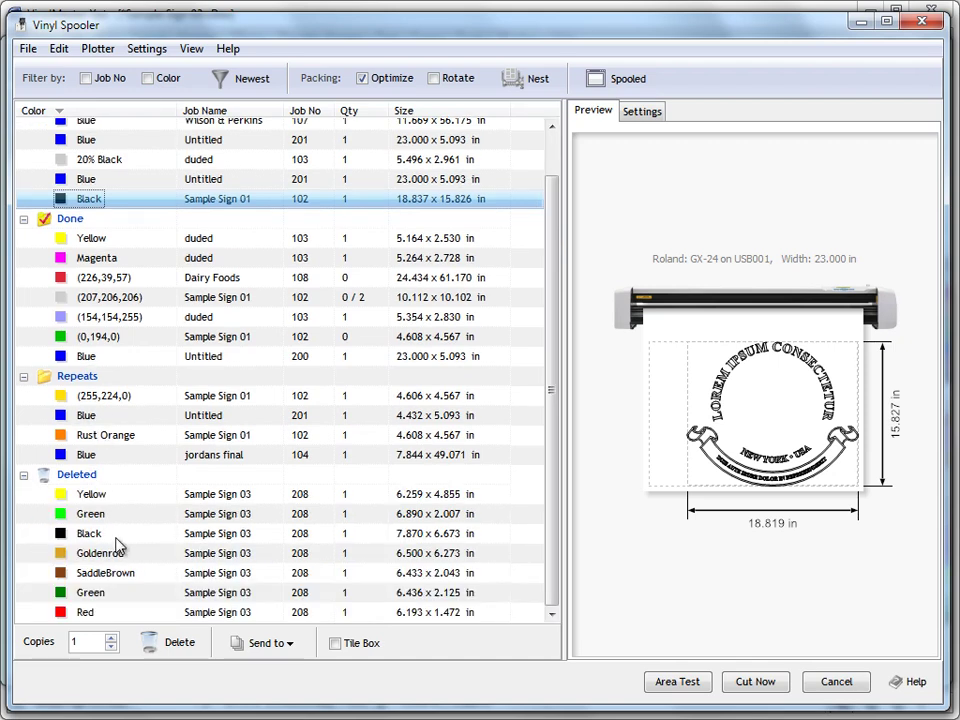
click(24, 474)
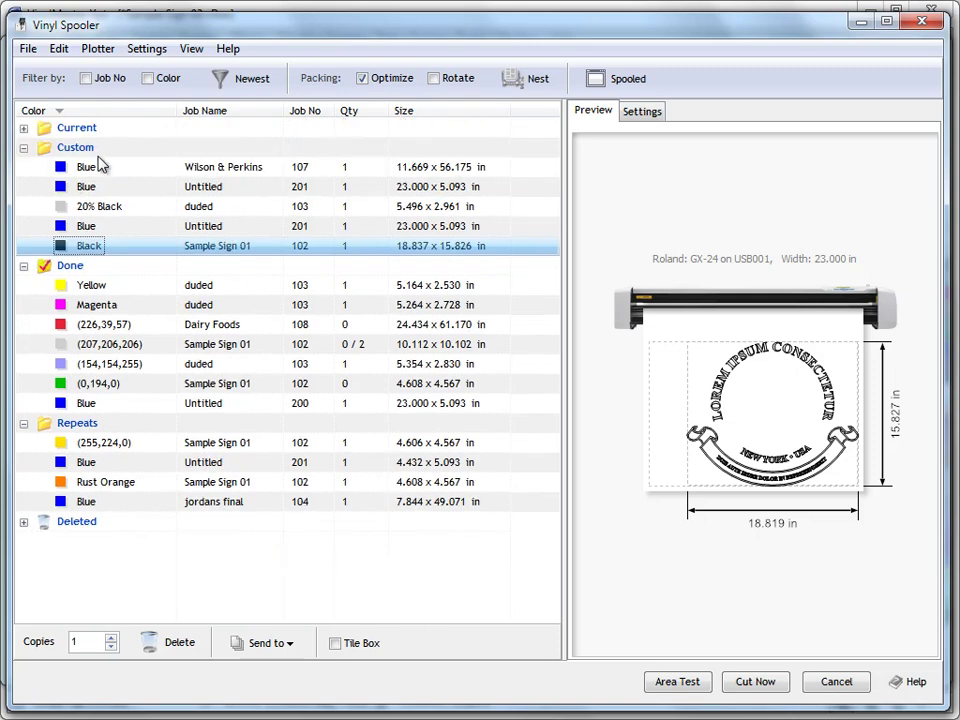
- Preview both Untitled blue jobs in Custom and expand the Current folder
click(94, 188)
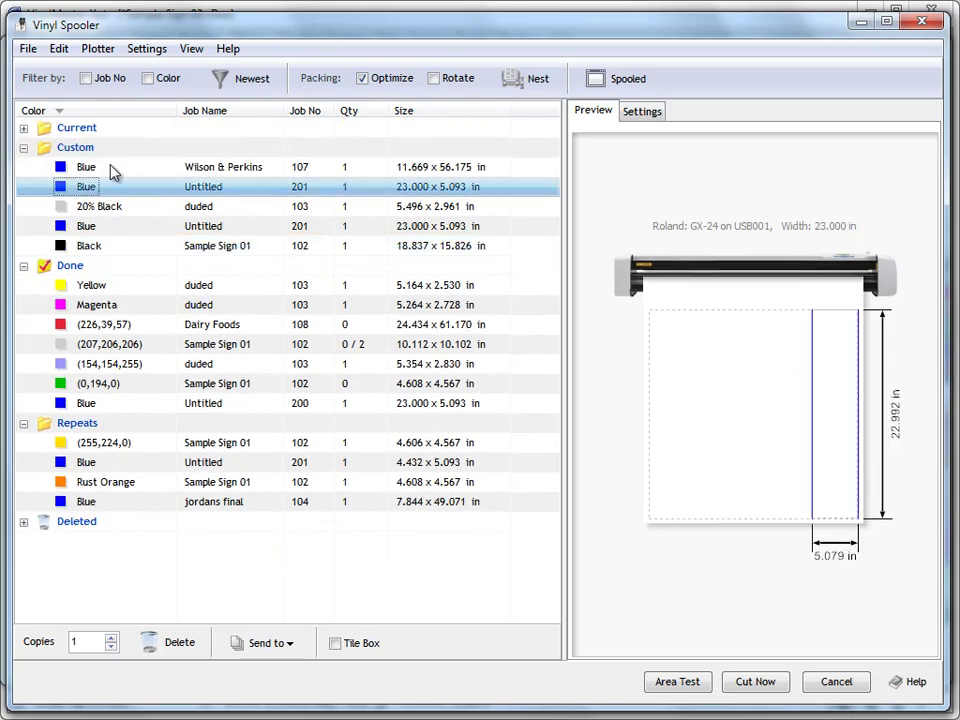
click(98, 227)
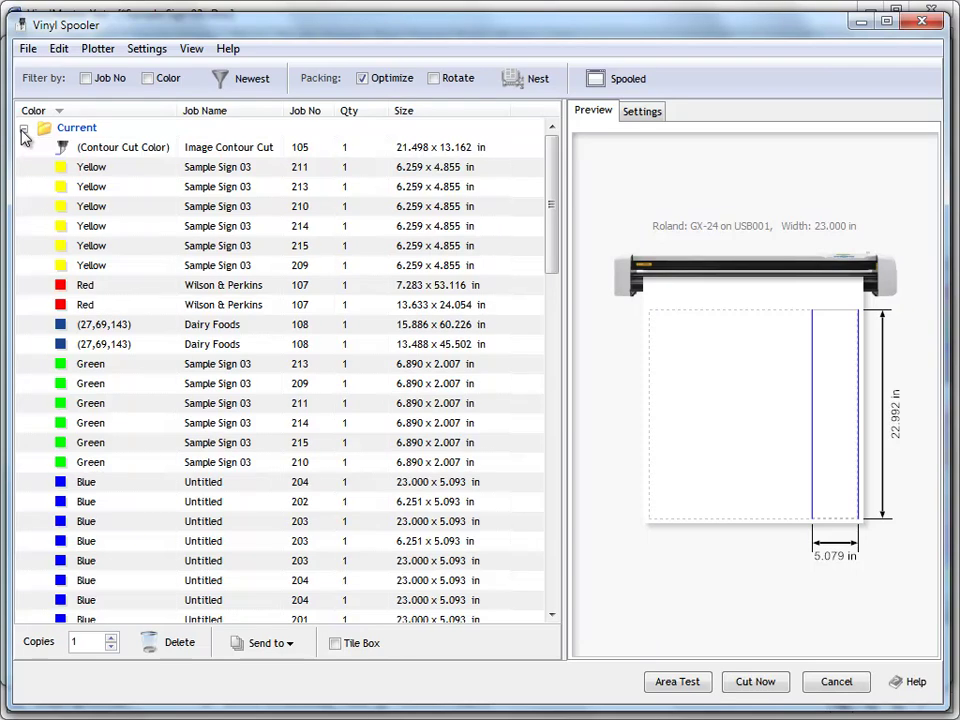
click(23, 128)
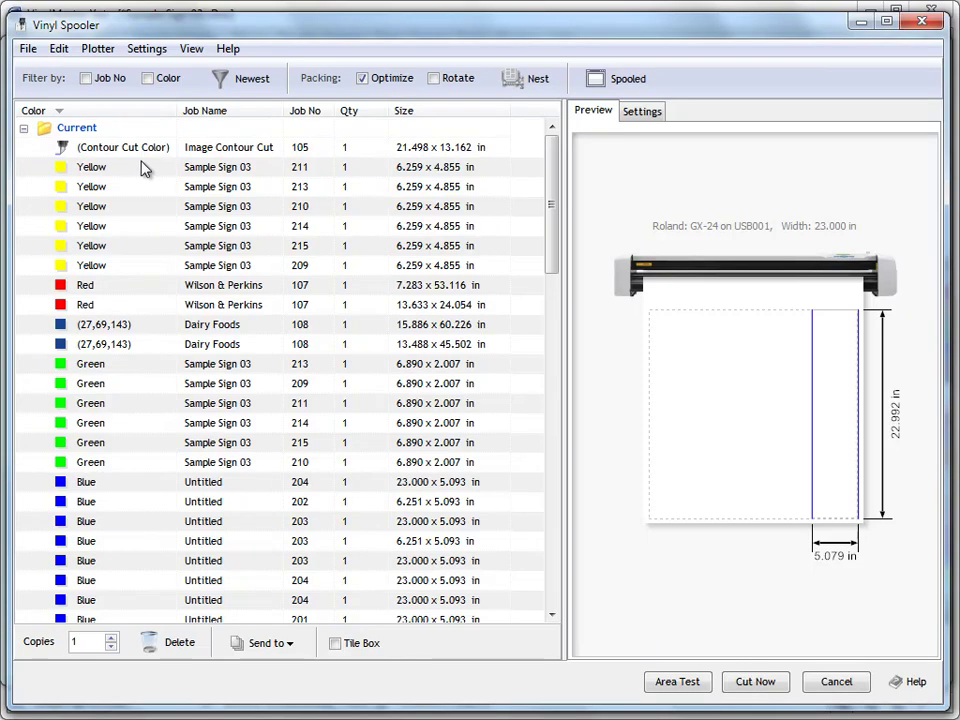
- Preview yellow jobs 210, 214, 215 and the Red Wilson & Perkins jobs, then display the cutter settings
click(152, 210)
click(150, 228)
click(145, 248)
click(141, 286)
click(141, 305)
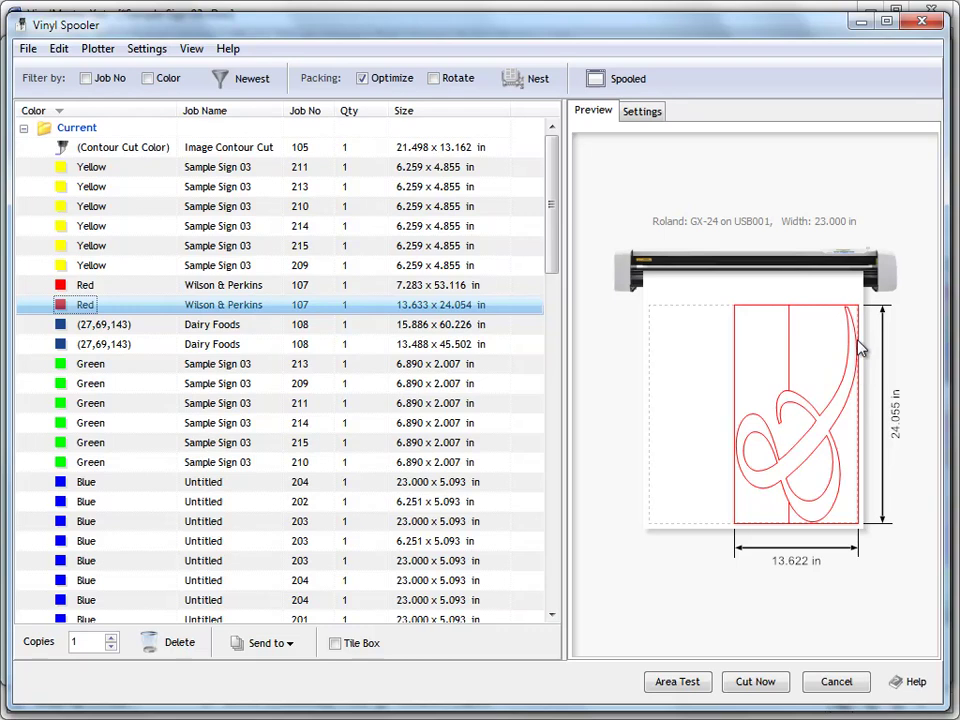
click(643, 113)
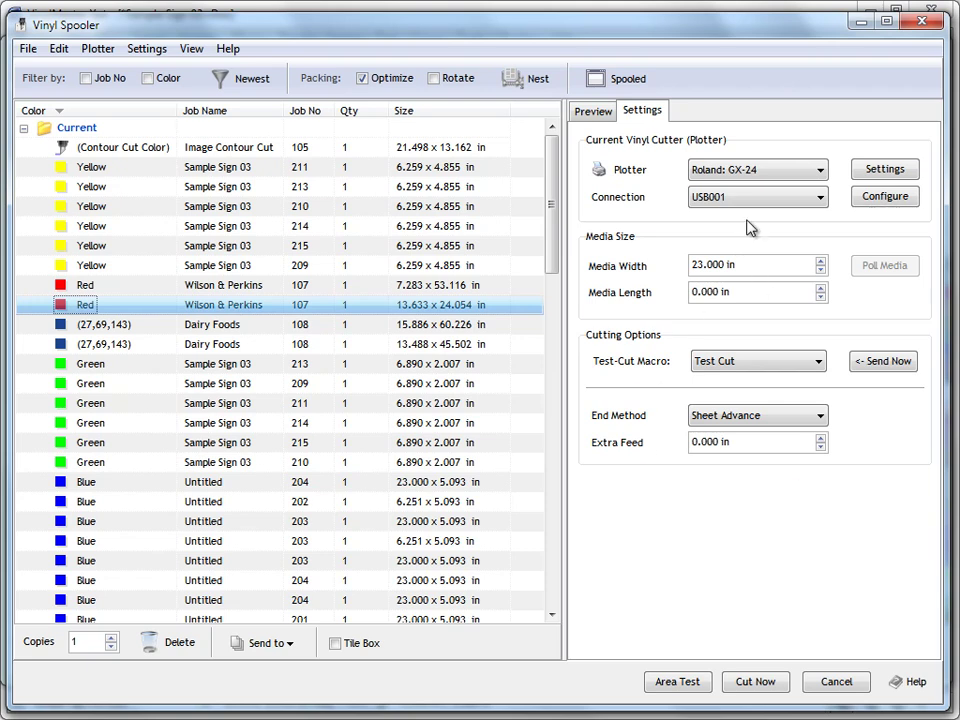
- Inspect the 23.000 in Media Width value, then return to the job preview
click(759, 264)
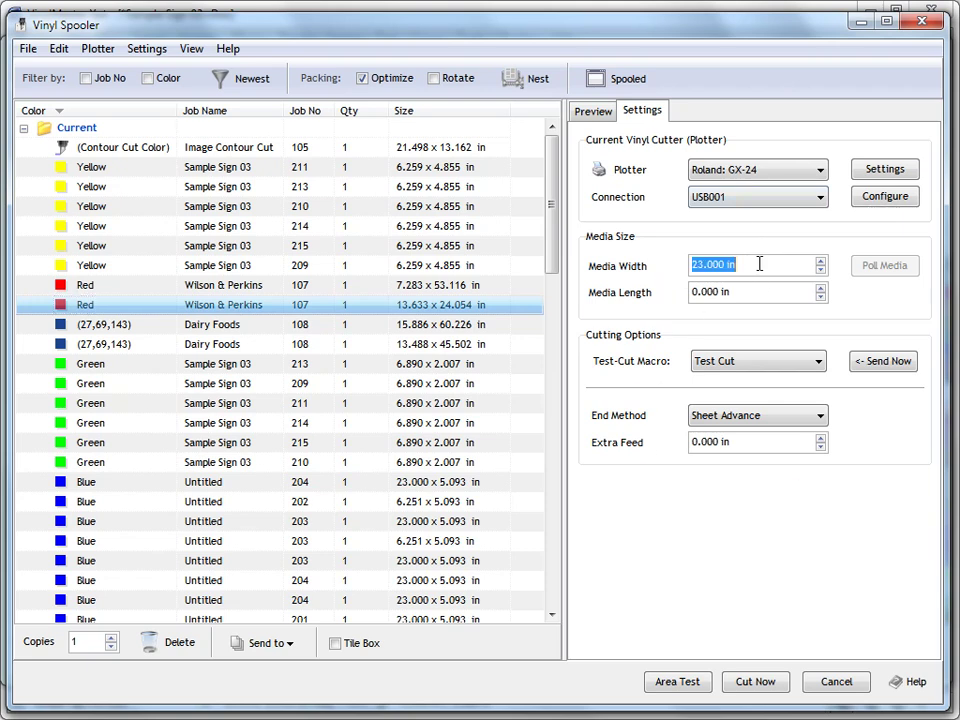
click(759, 264)
mouse_move(759, 264)
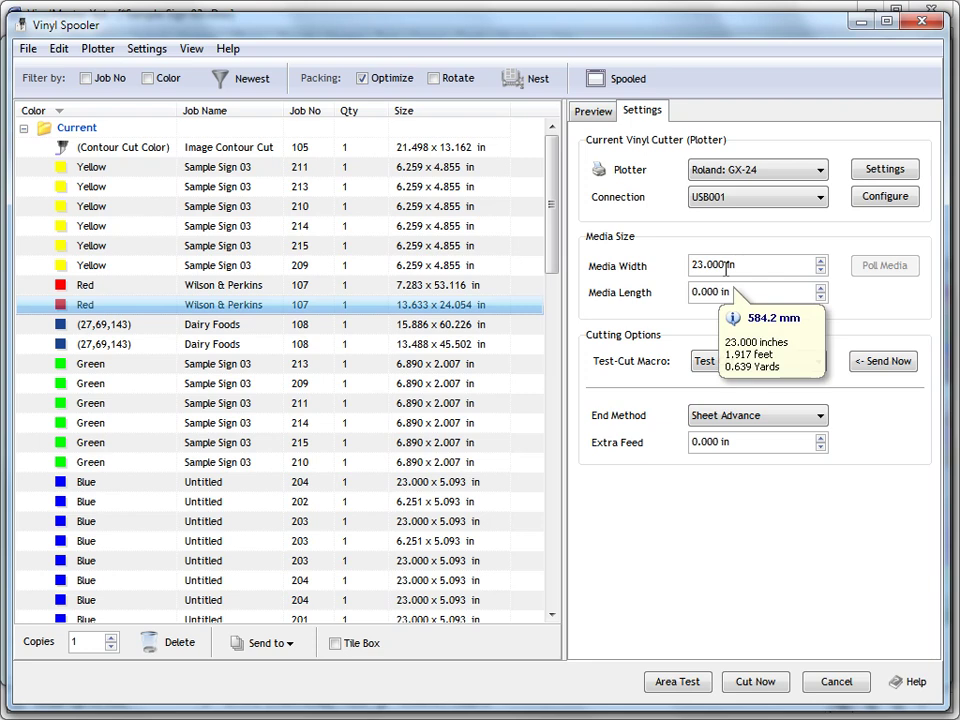
click(596, 112)
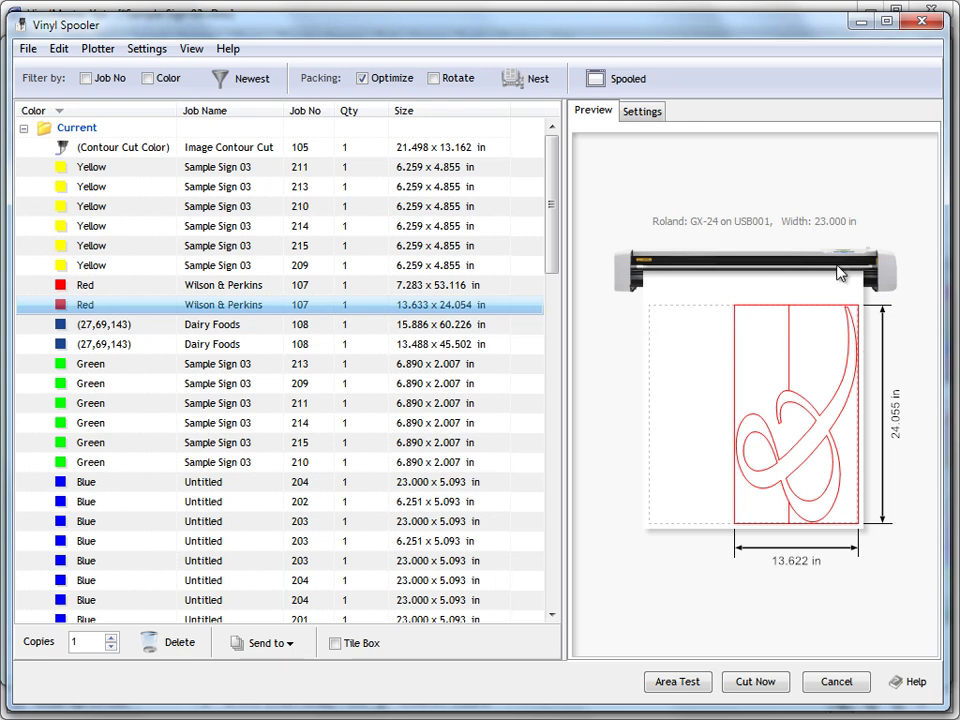
- Recheck the media width in the settings panel and open the Roland GX-24 Device Settings dialog
click(642, 111)
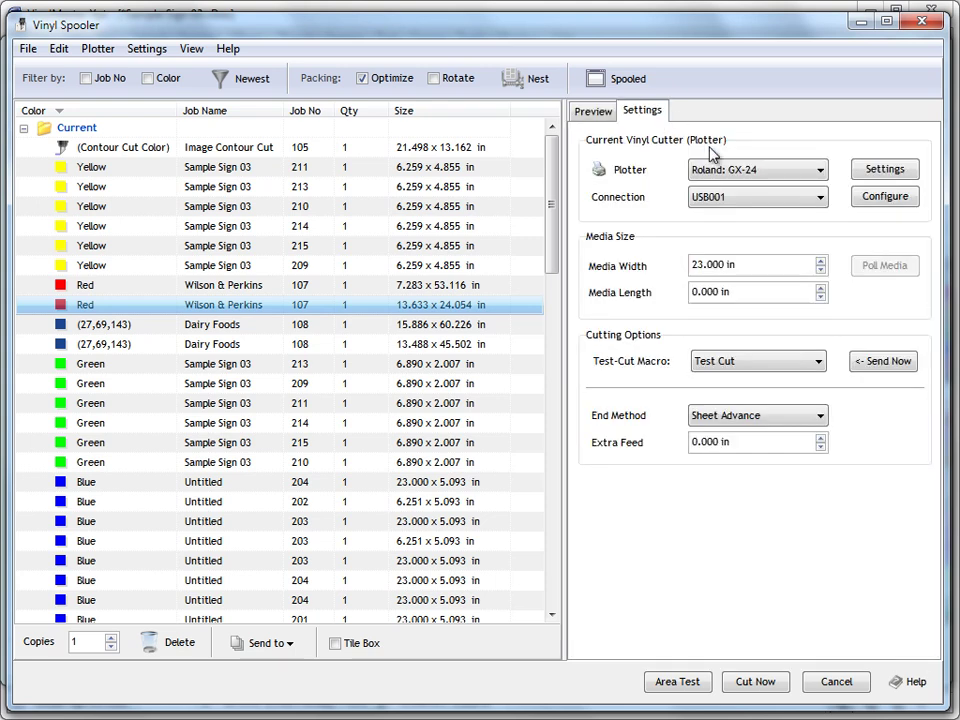
click(753, 266)
click(773, 264)
mouse_move(773, 264)
click(870, 172)
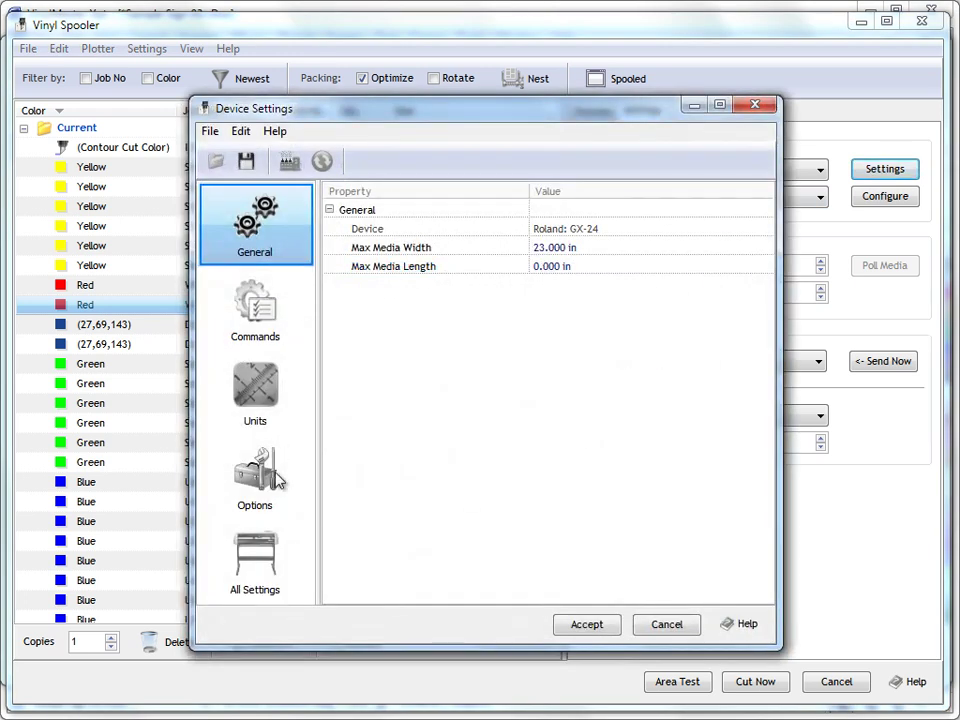
- Show All Settings, expanding General, Commands, Units, Options, Device Language and Command Options
click(262, 555)
click(329, 266)
click(329, 247)
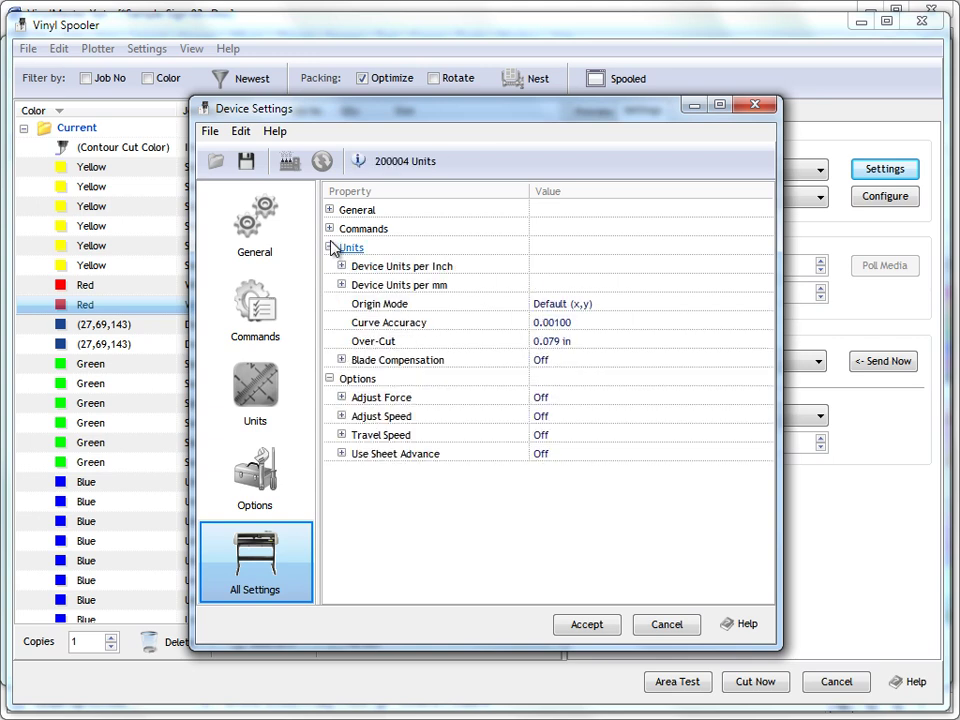
click(329, 228)
click(329, 210)
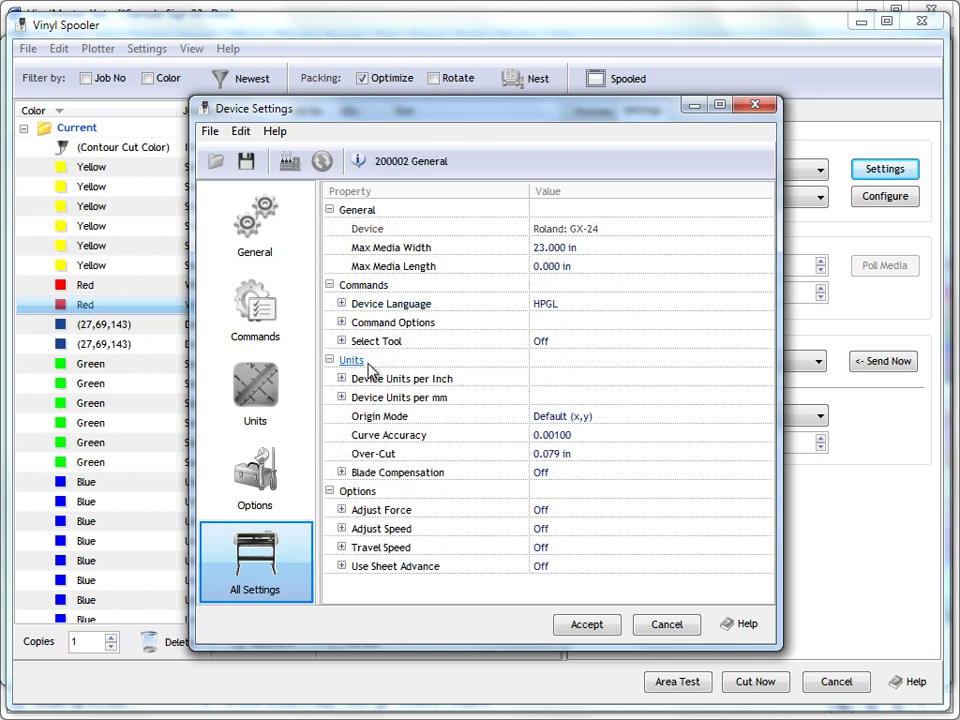
click(341, 304)
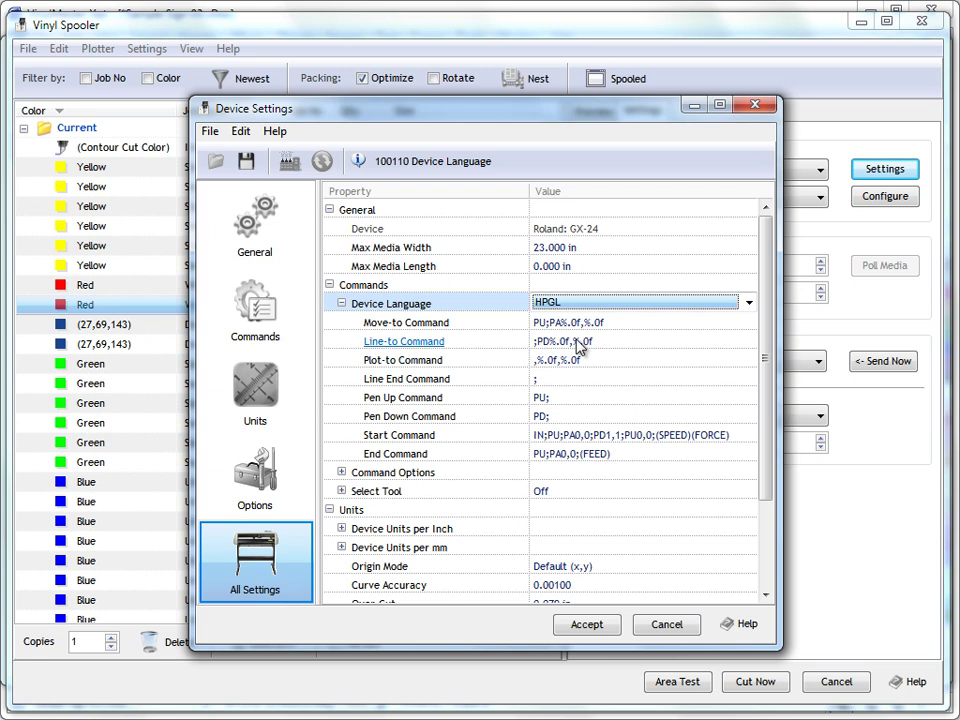
click(341, 472)
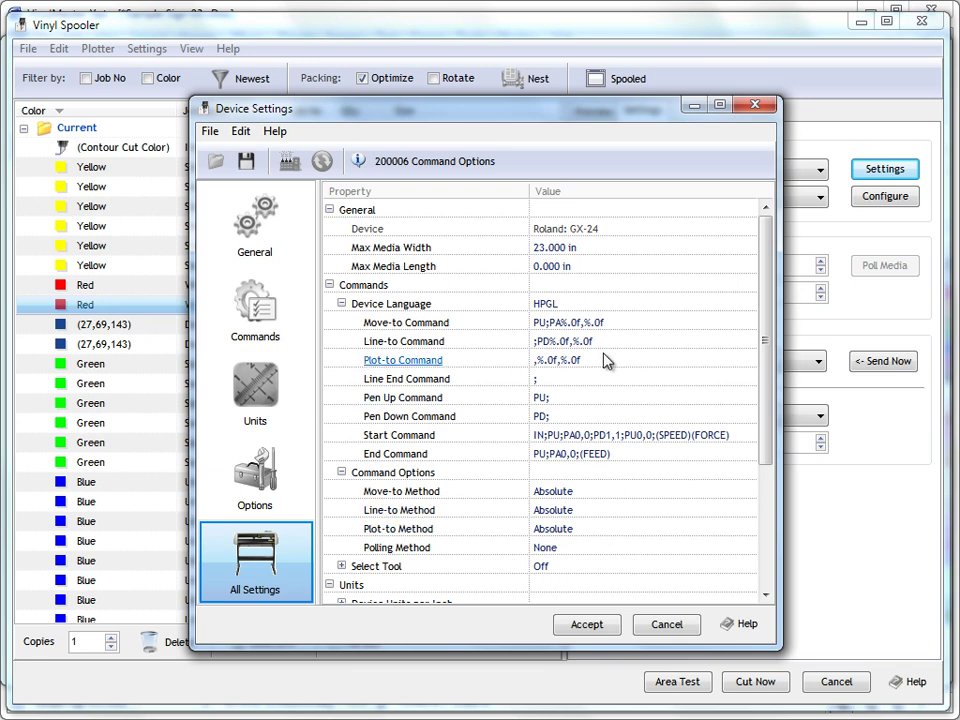
- Scroll through the device settings and cancel the dialog without saving changes
drag(767, 326, 579, 441)
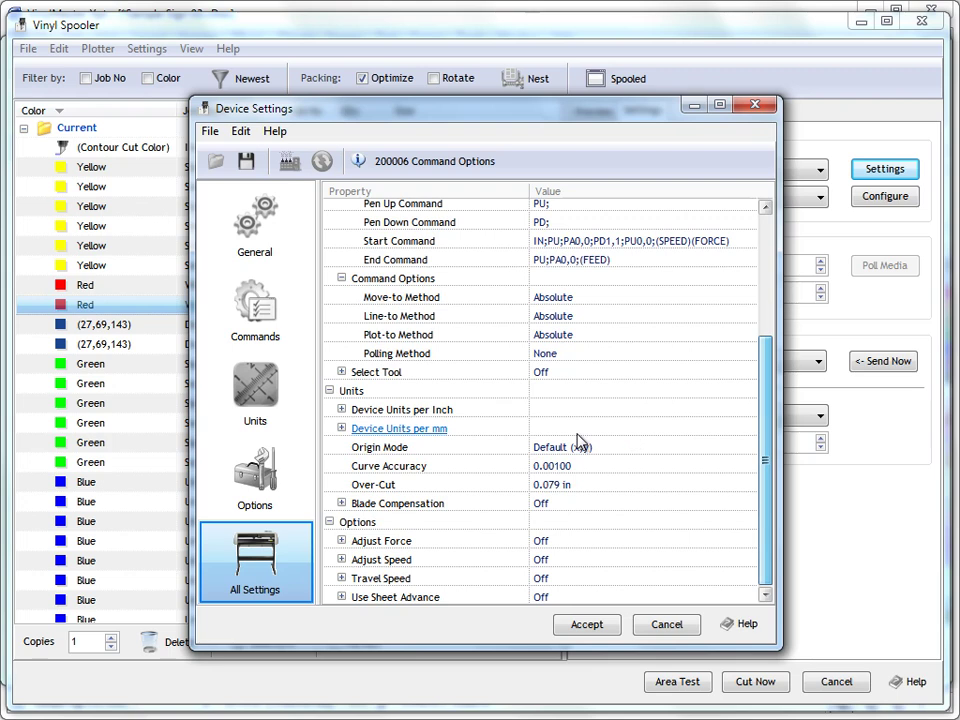
scroll(750, 399, up, 4)
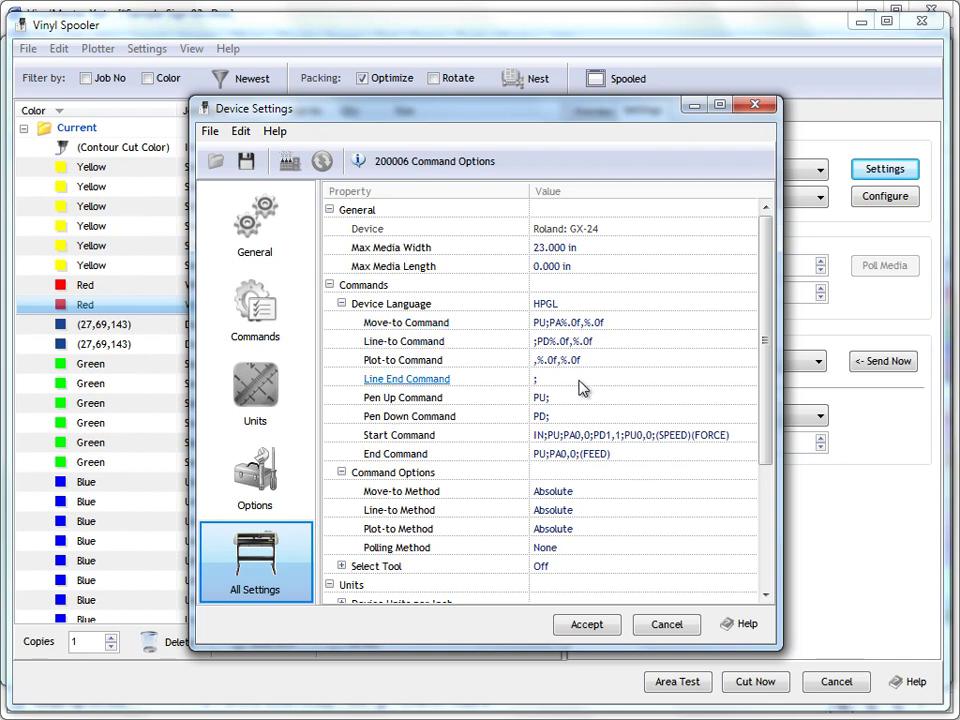
click(648, 622)
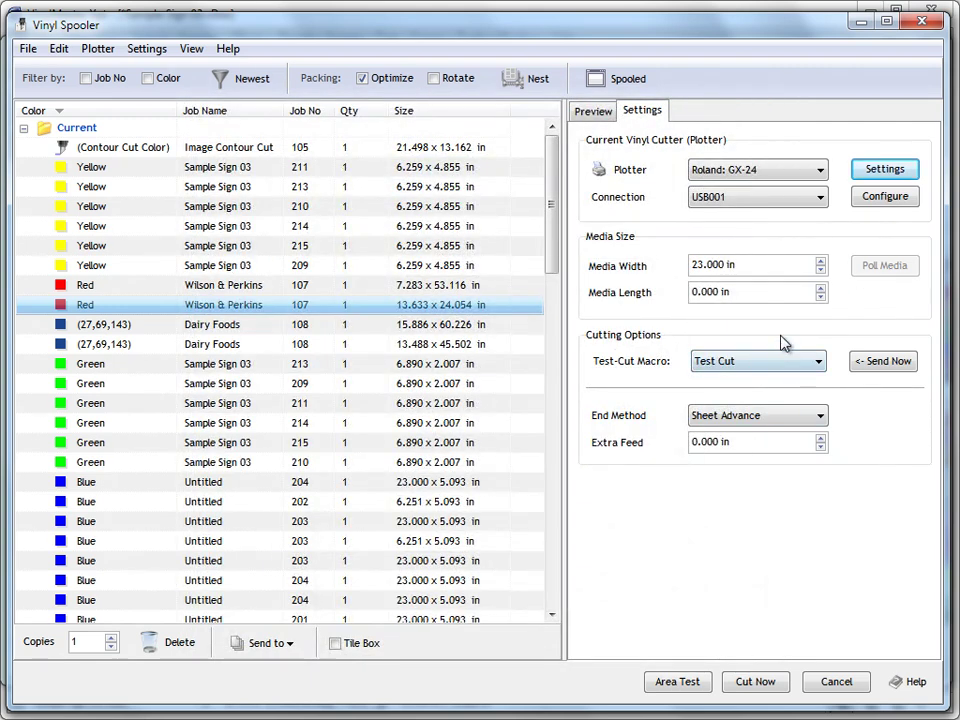
click(720, 174)
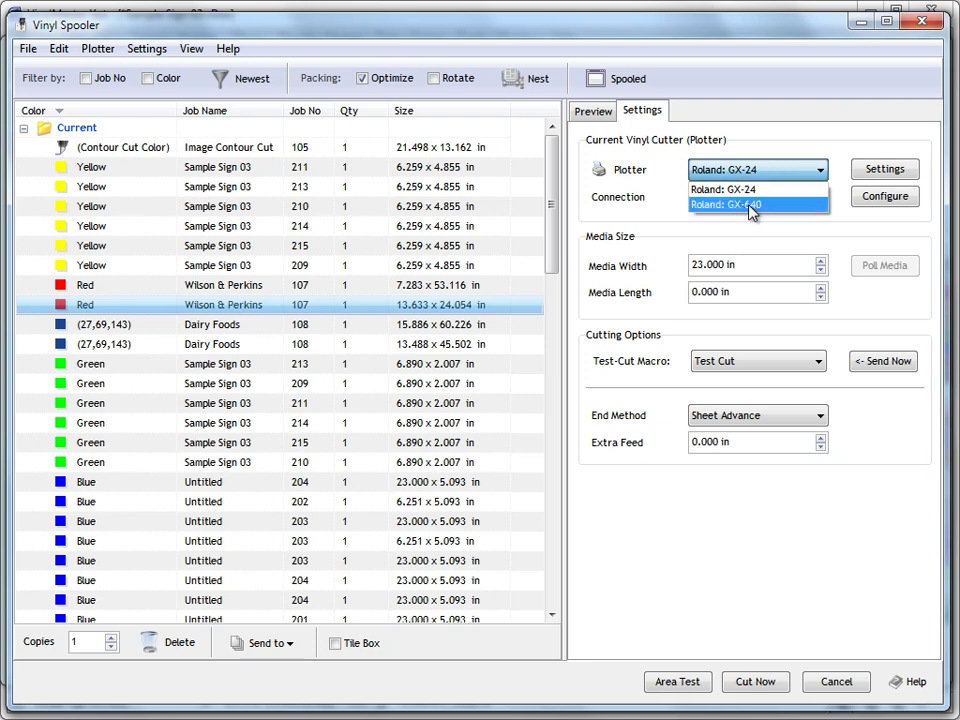
click(750, 205)
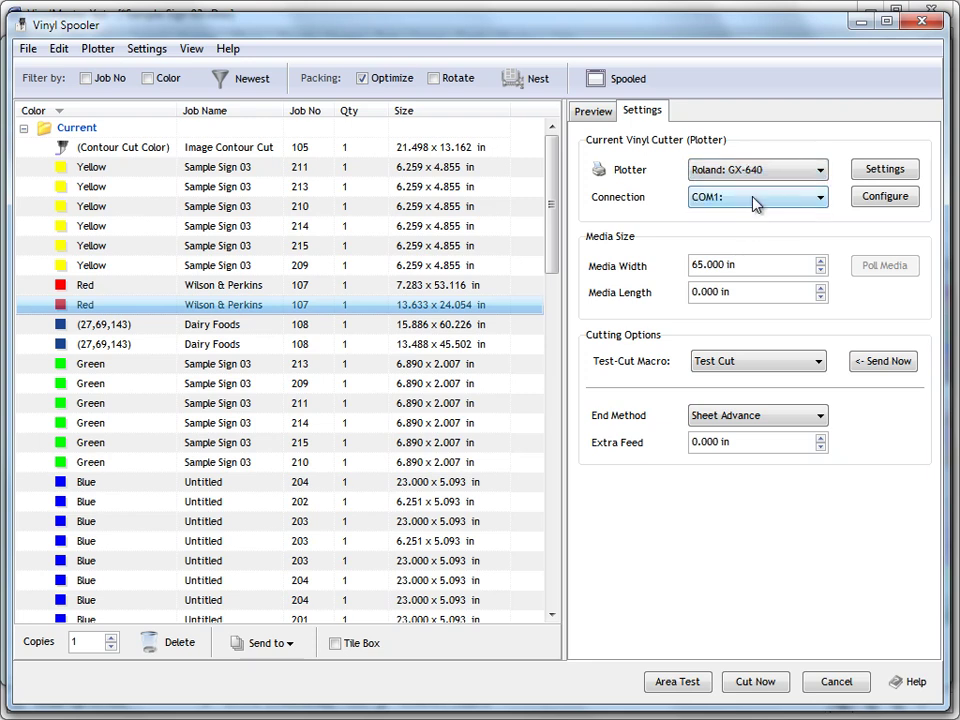
click(731, 266)
click(740, 292)
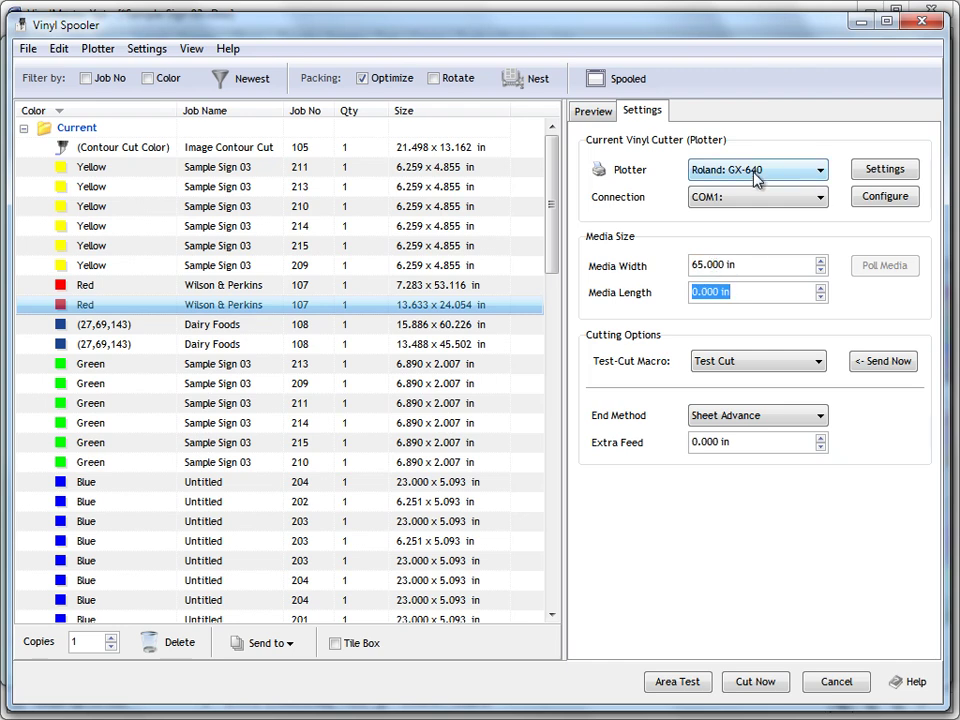
click(759, 265)
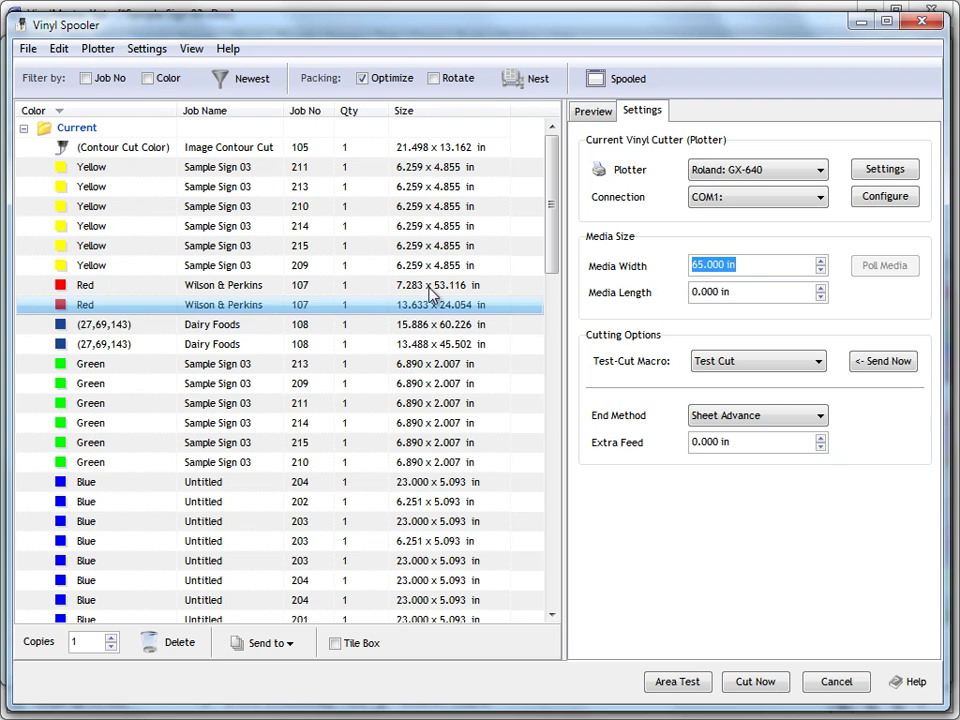
click(441, 248)
click(415, 226)
click(594, 111)
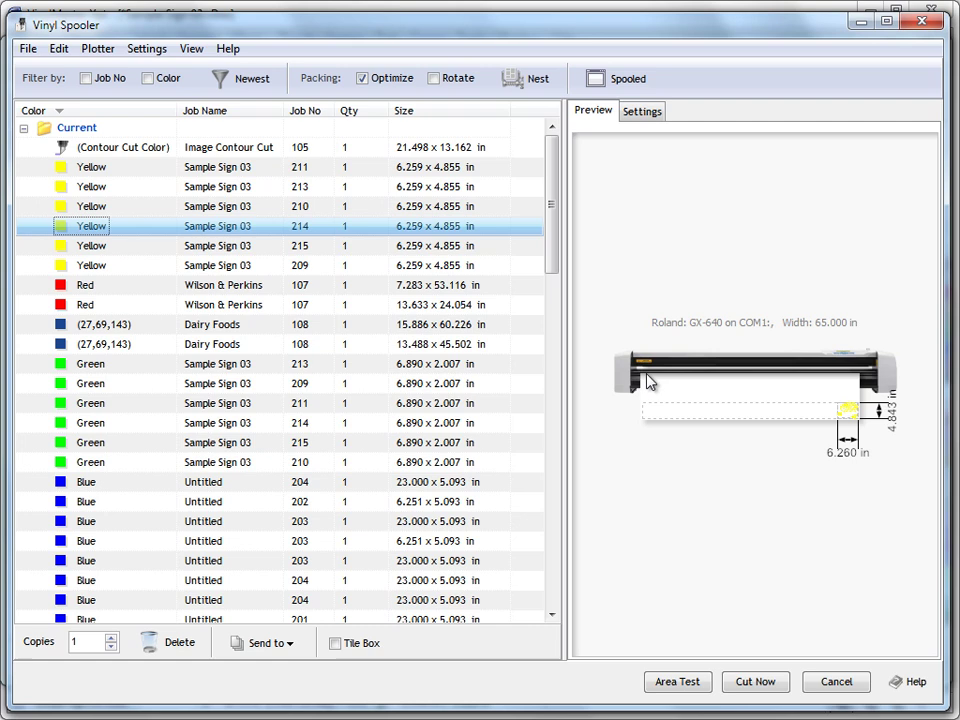
click(486, 404)
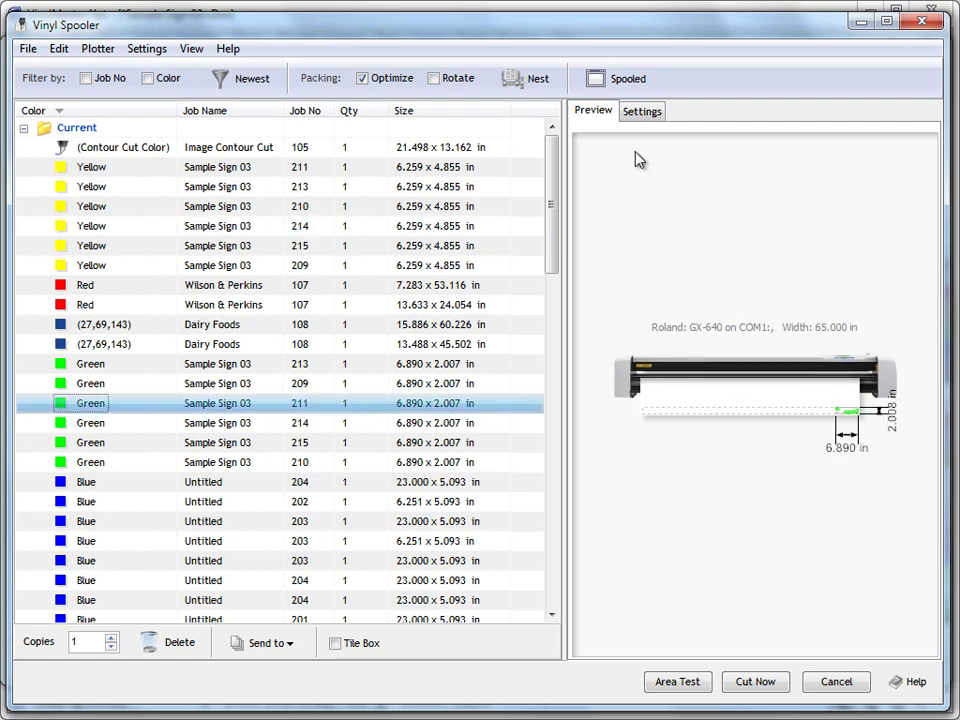
click(645, 113)
click(731, 176)
click(731, 190)
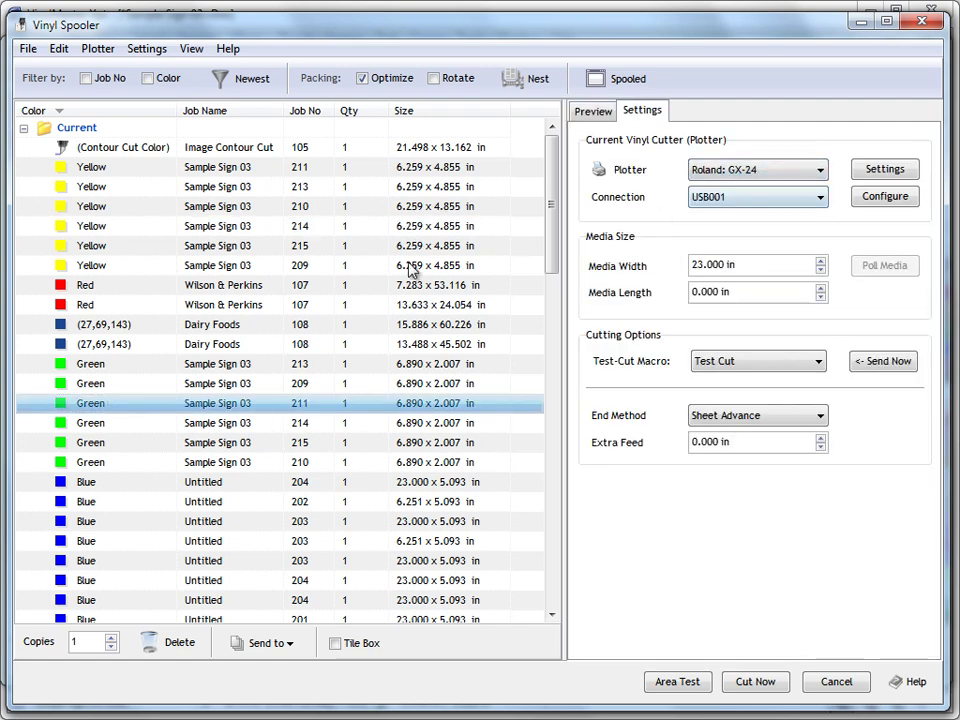
click(366, 344)
click(597, 112)
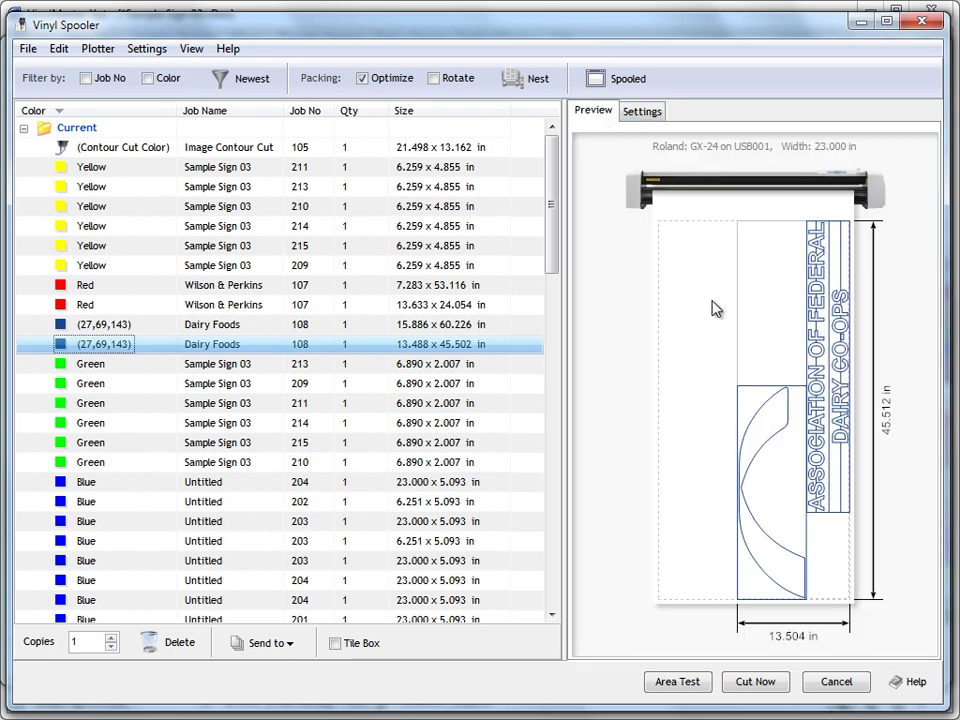
click(360, 305)
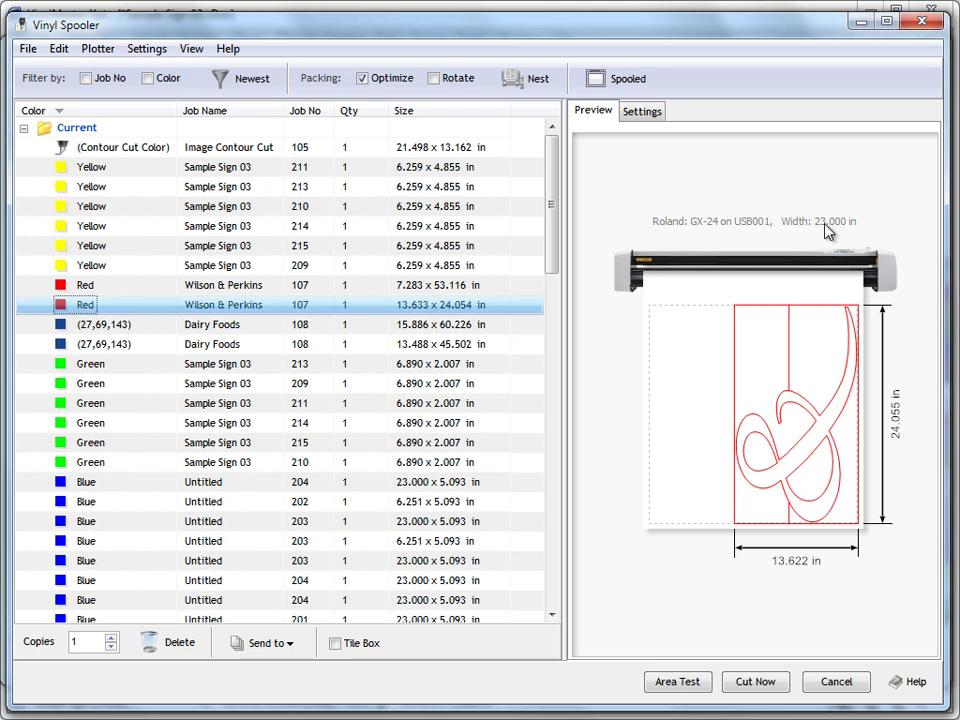
click(638, 112)
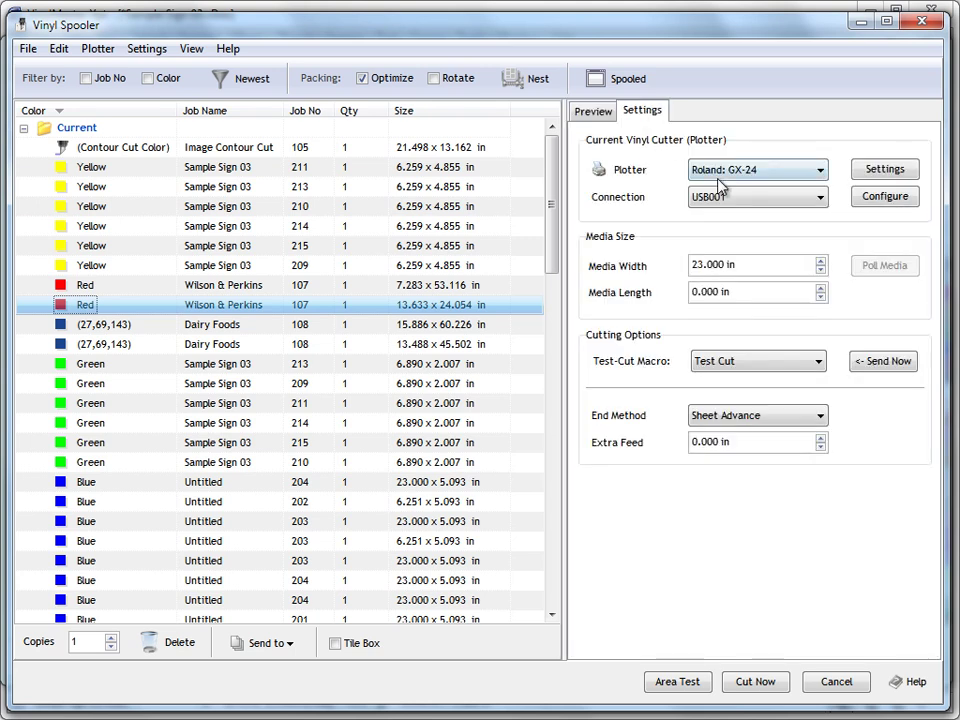
click(750, 287)
click(767, 291)
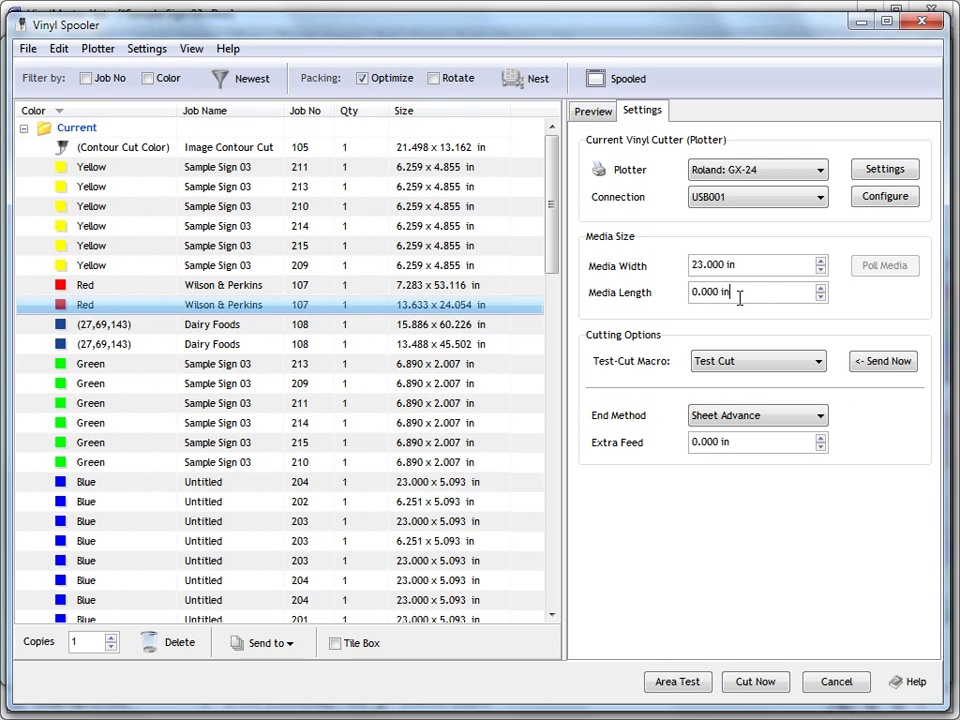
mouse_move(740, 297)
click(593, 111)
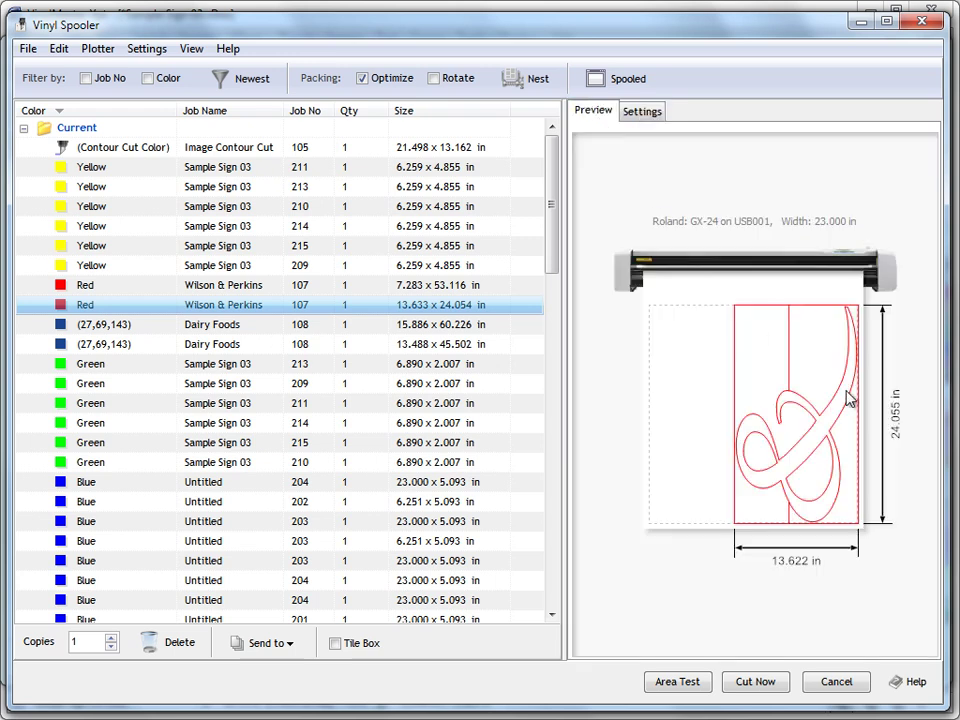
click(643, 111)
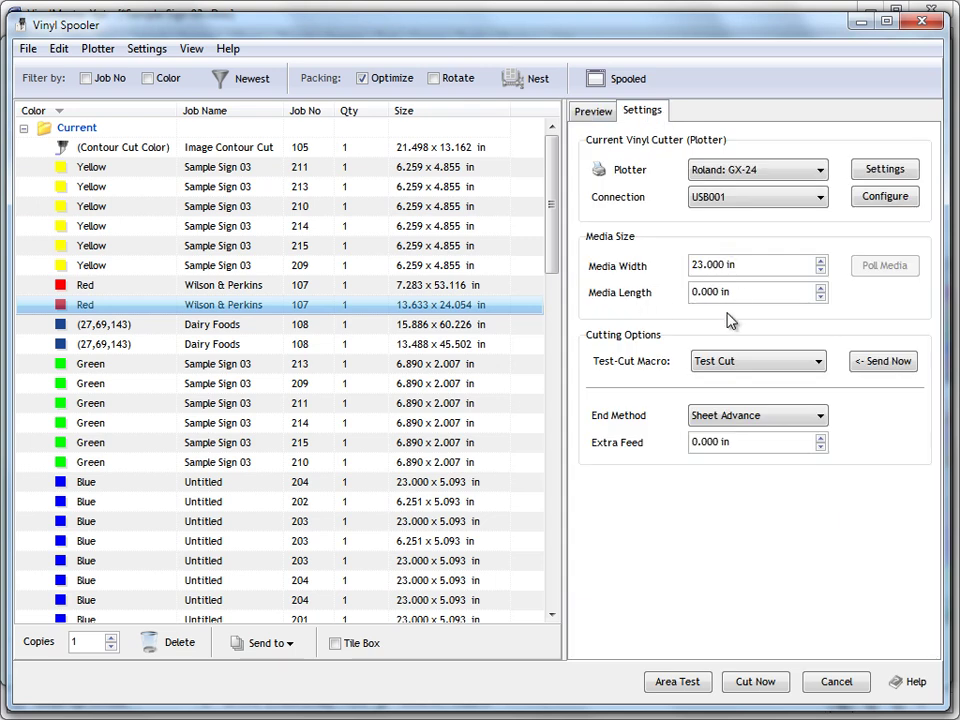
click(790, 369)
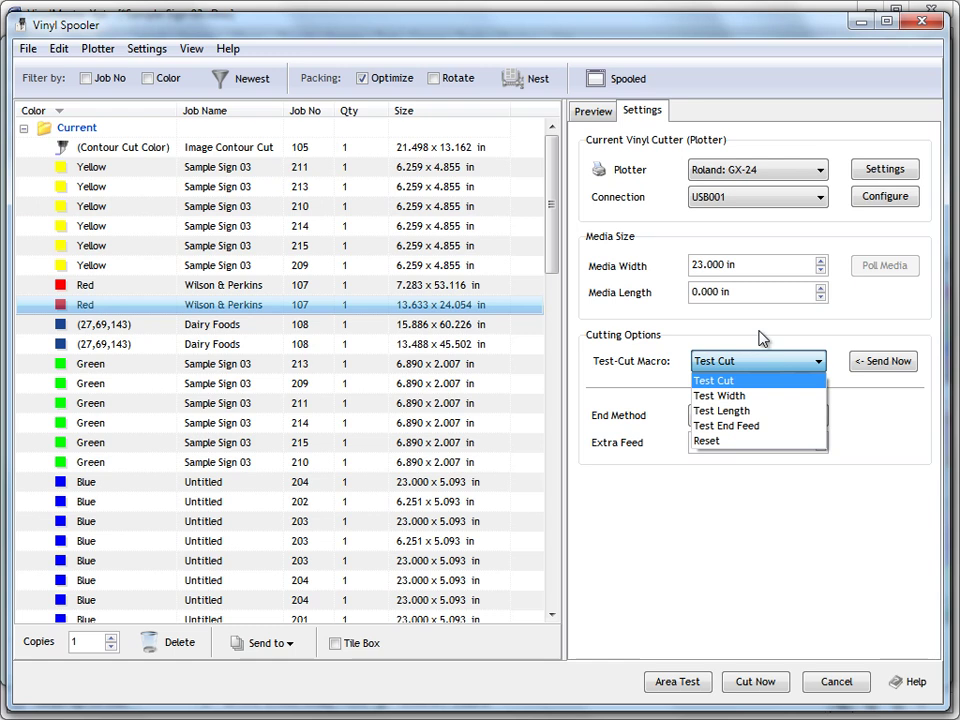
click(740, 380)
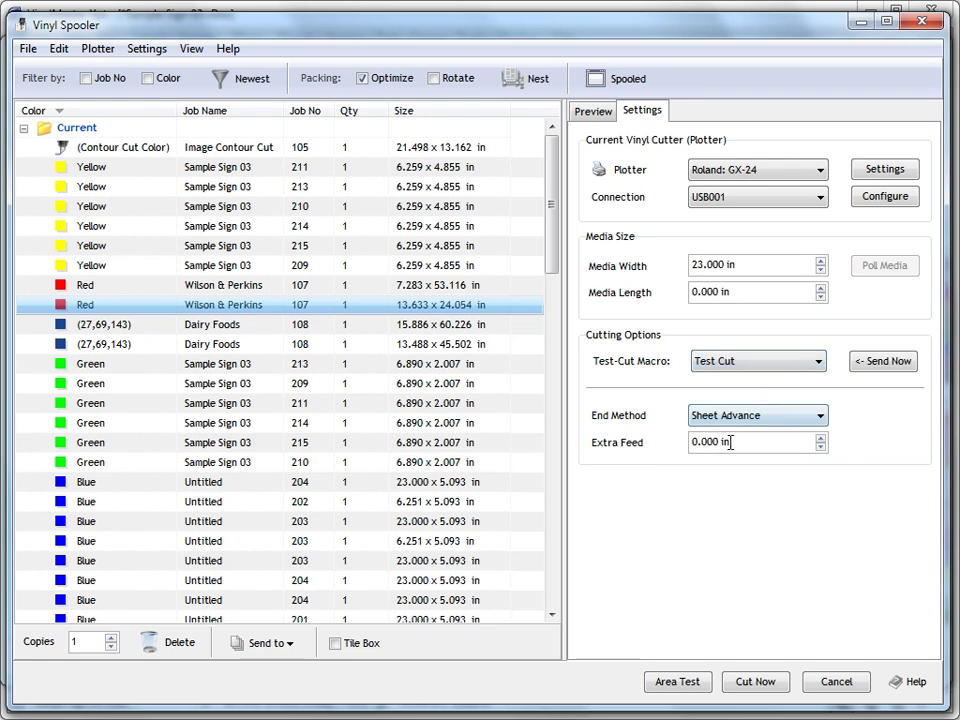
click(705, 424)
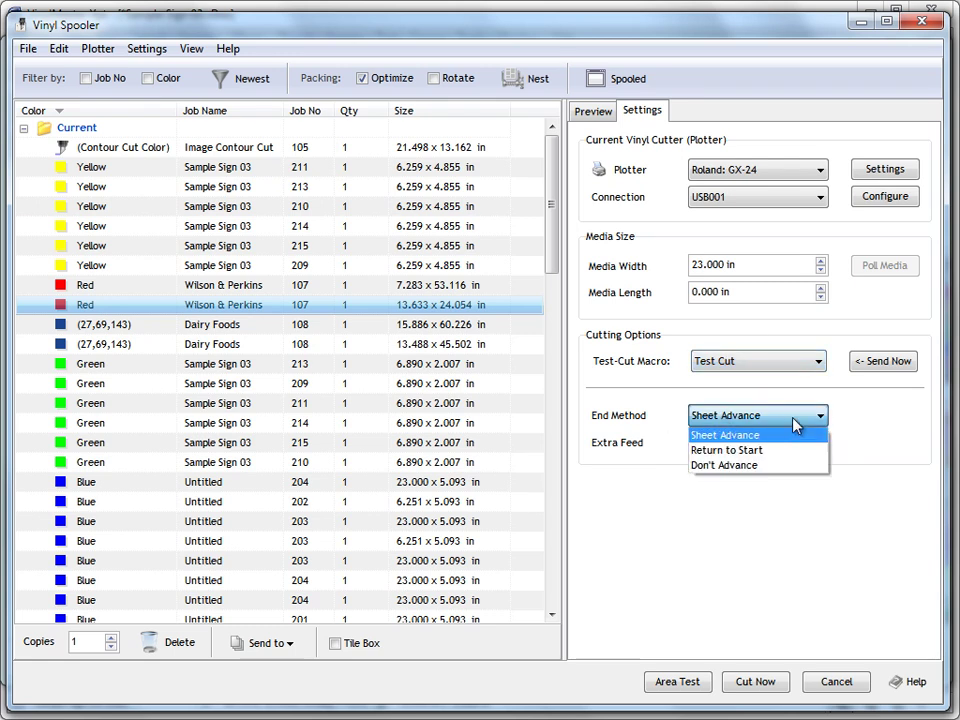
click(748, 436)
click(748, 437)
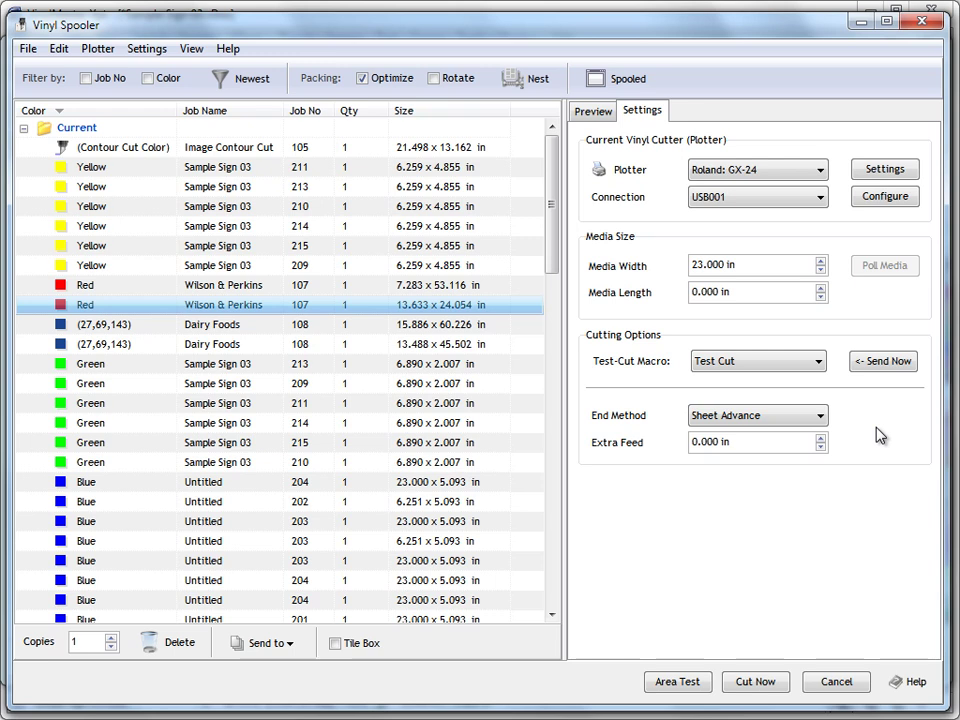
click(795, 172)
click(796, 179)
- Try the Roland: GX-640 cutter, return to the Roland: GX-24, and preview the red Wilson & Perkins job
click(754, 171)
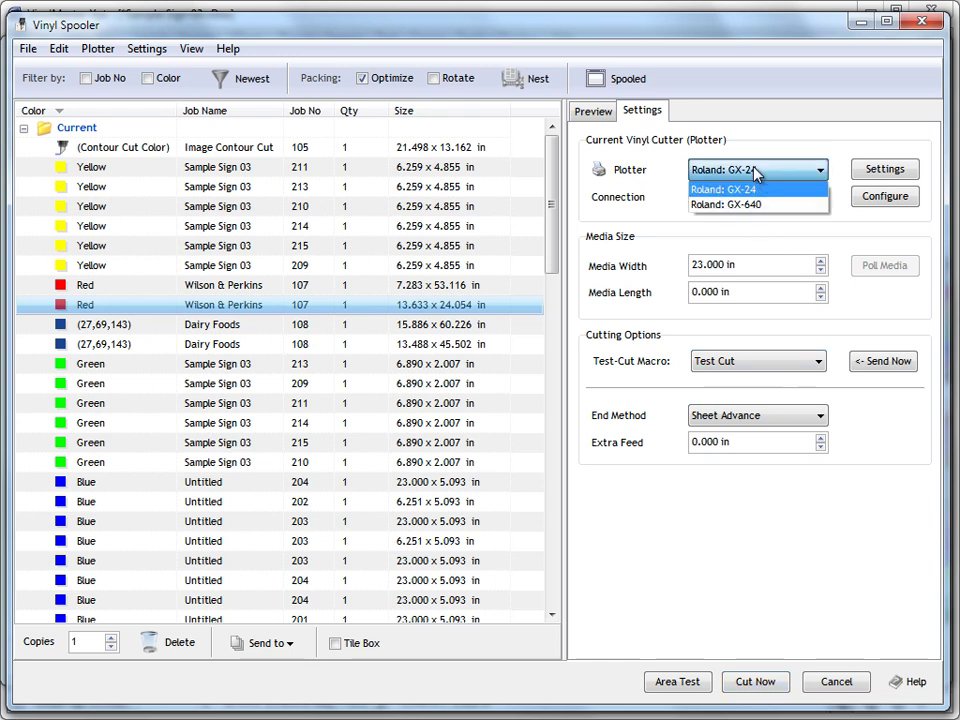
click(746, 206)
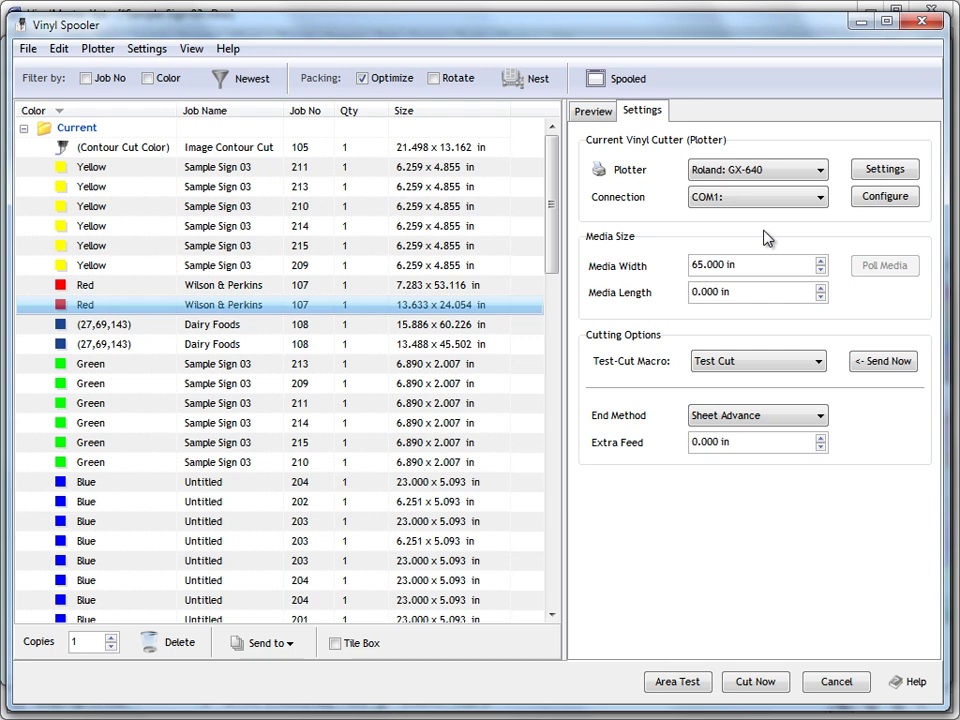
click(745, 170)
click(745, 186)
click(597, 113)
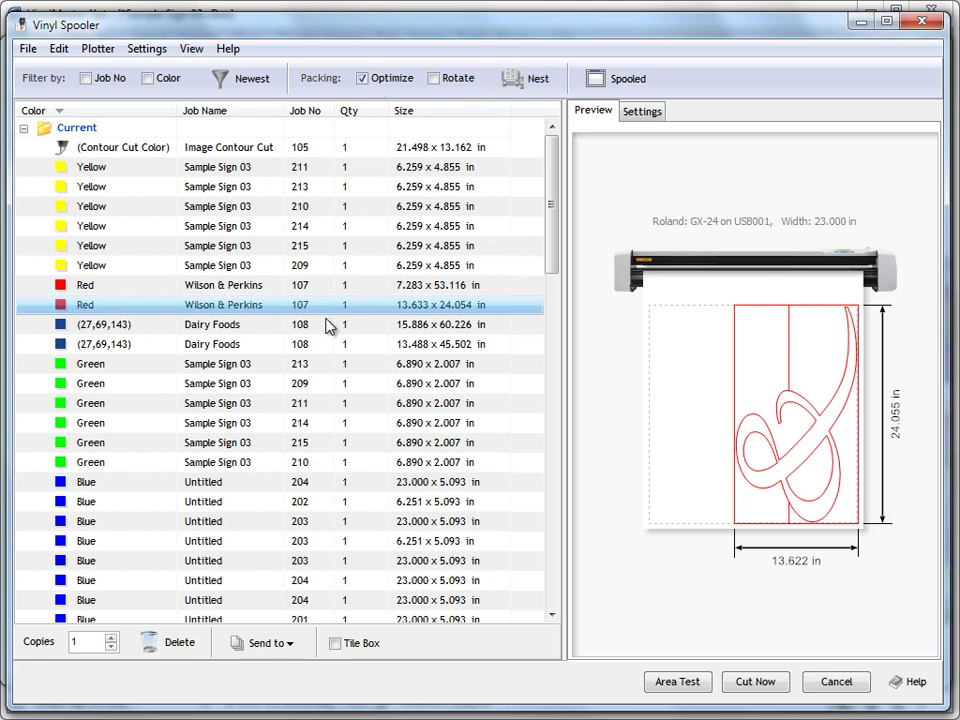
- Sort the job list by job name and preview Black face job 211 at 7.874 x 6.693 in
click(163, 170)
click(167, 212)
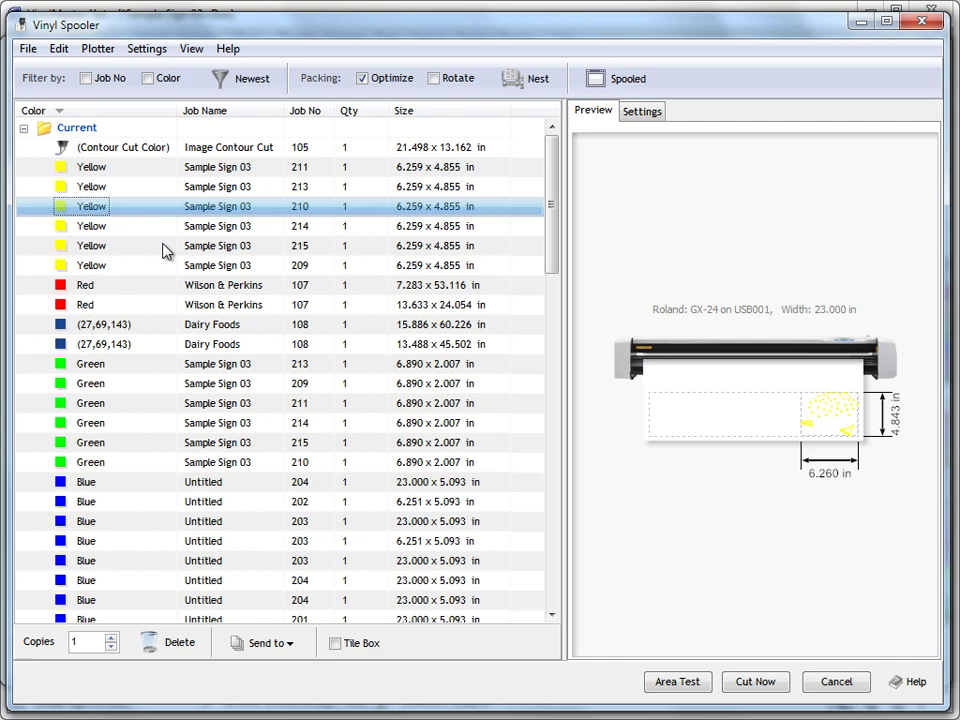
click(221, 112)
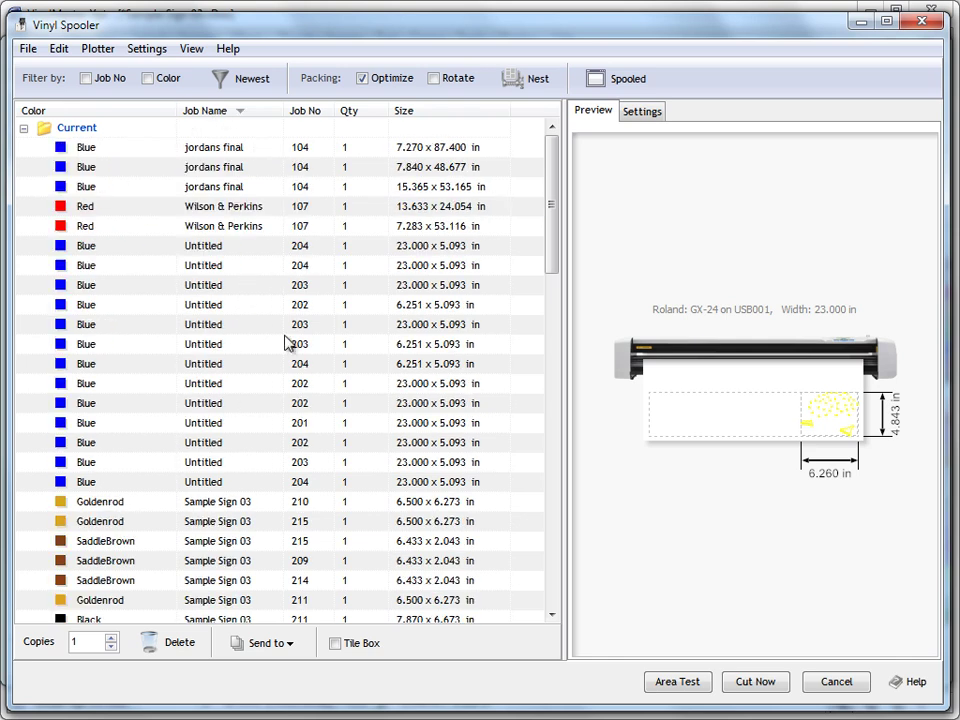
scroll(270, 412, down, 2)
click(176, 386)
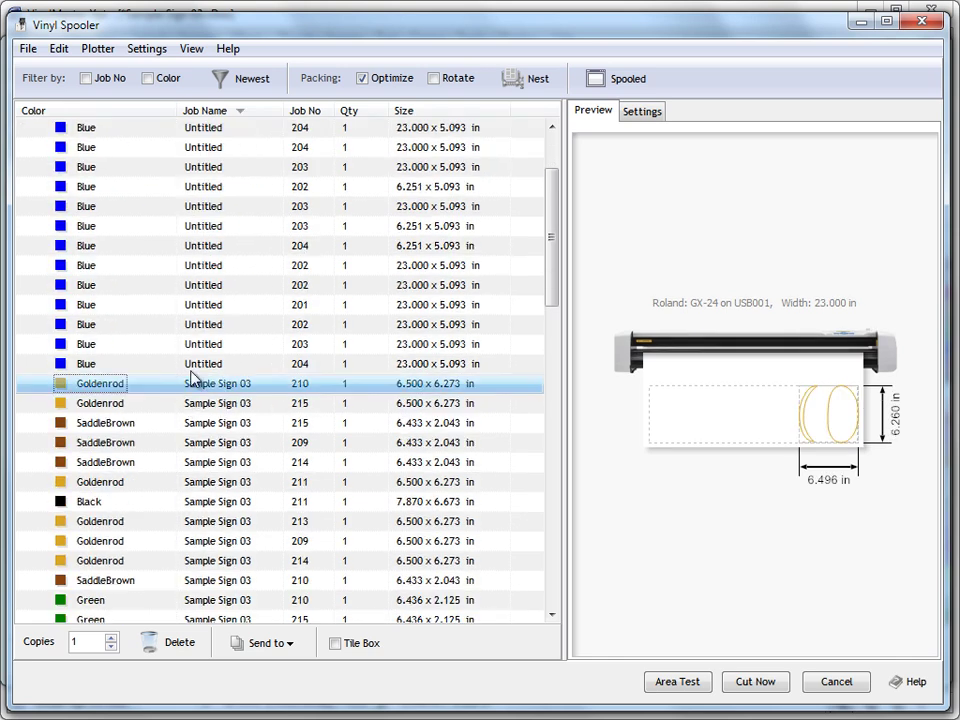
click(116, 505)
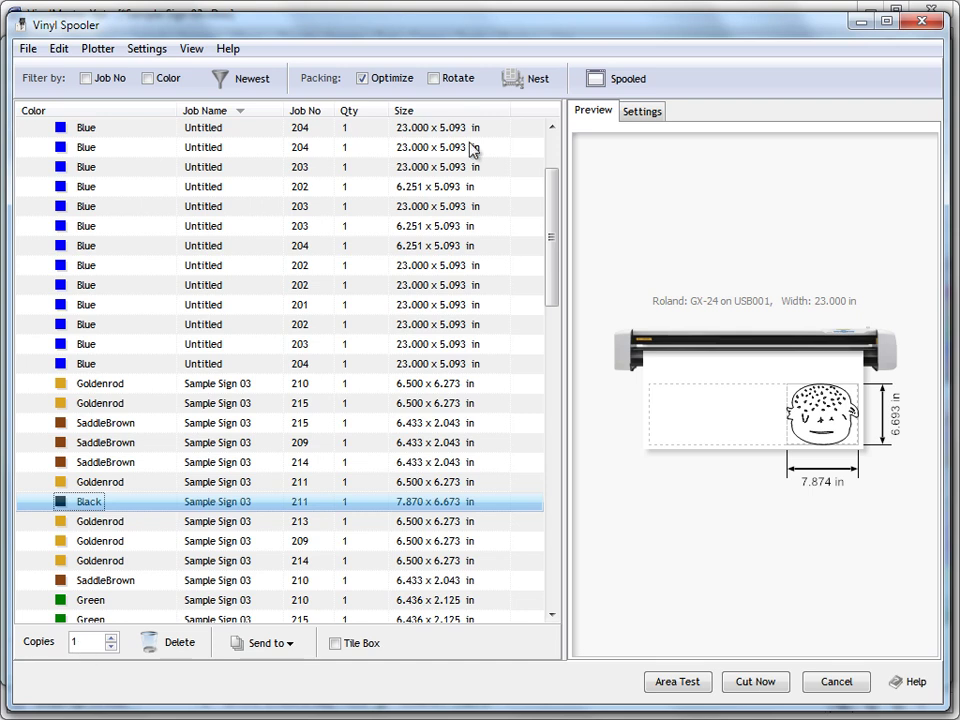
- Set the black face job to 6 copies, with packing optimisation switched off
click(111, 638)
click(111, 638)
click(111, 638)
click(111, 638)
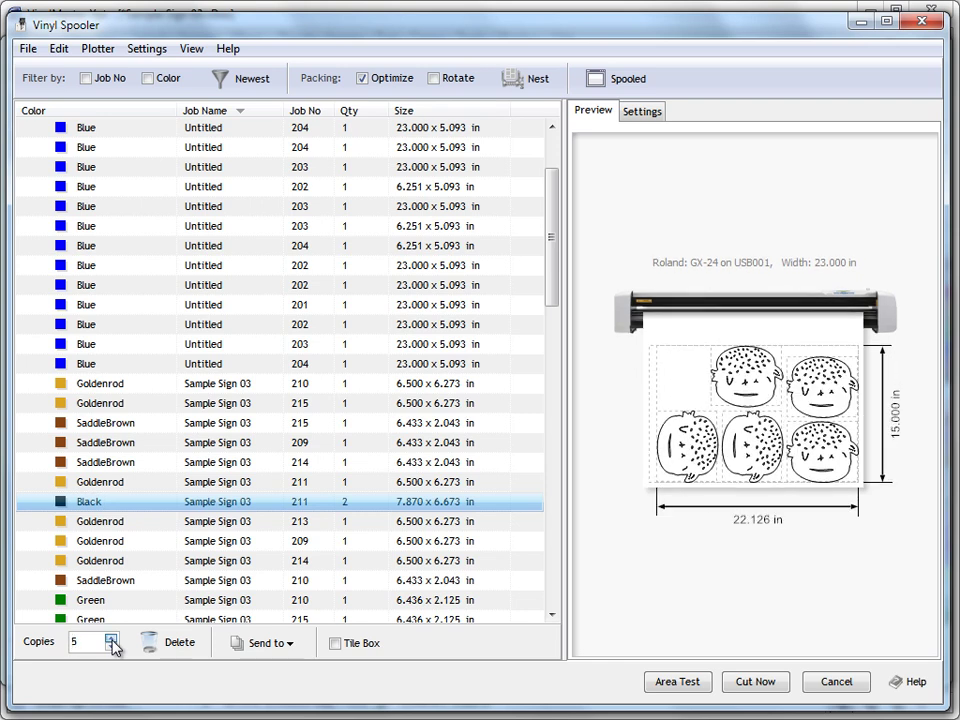
click(111, 638)
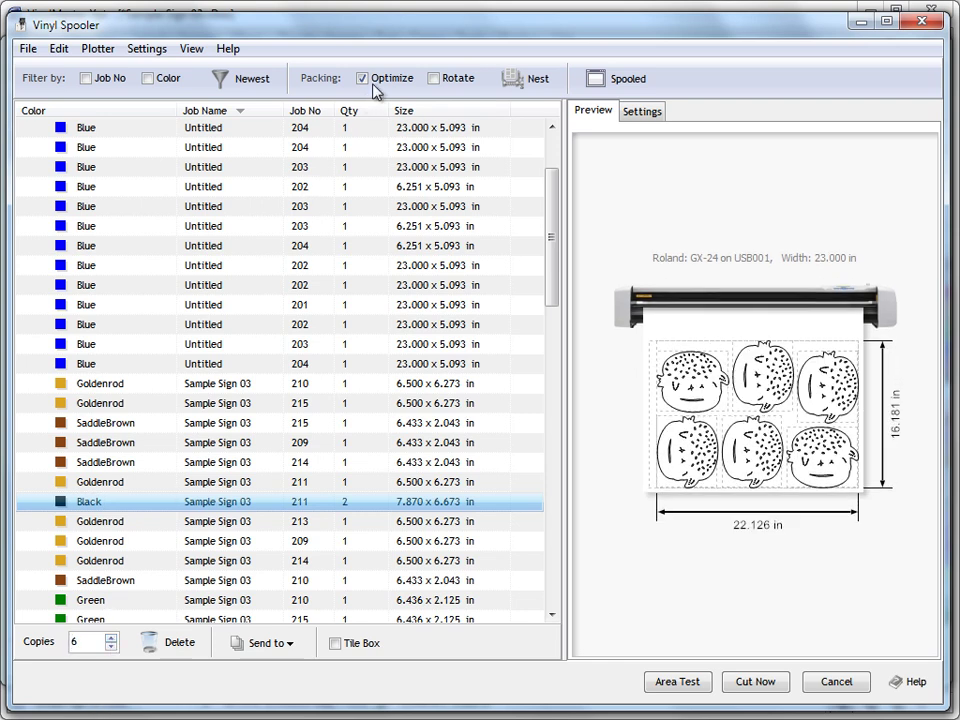
click(374, 84)
click(111, 648)
click(111, 648)
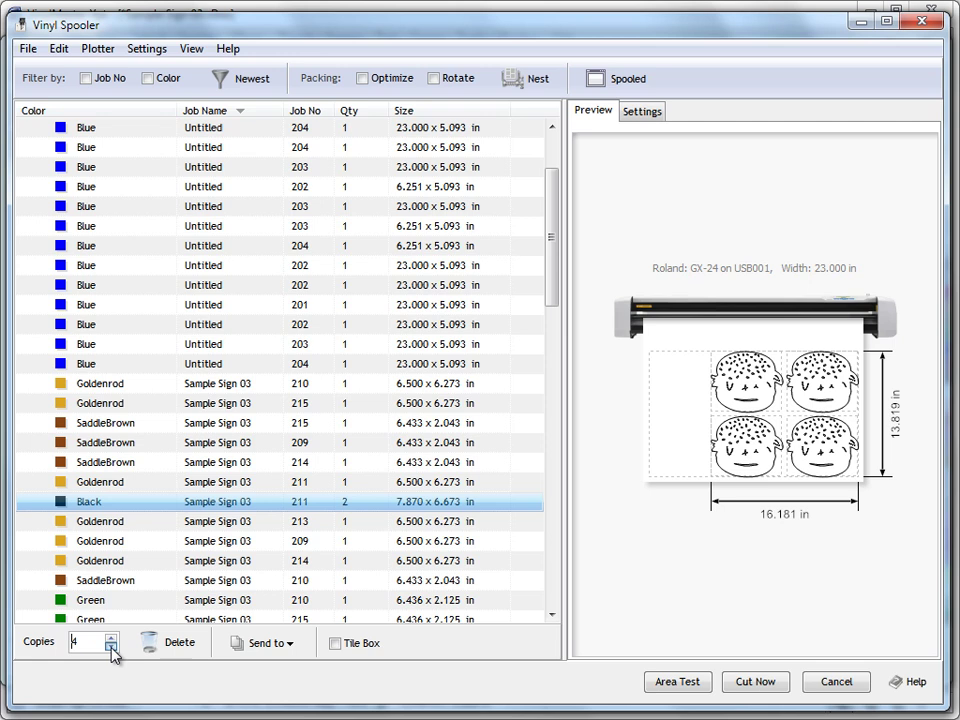
click(111, 648)
click(111, 648)
click(111, 648)
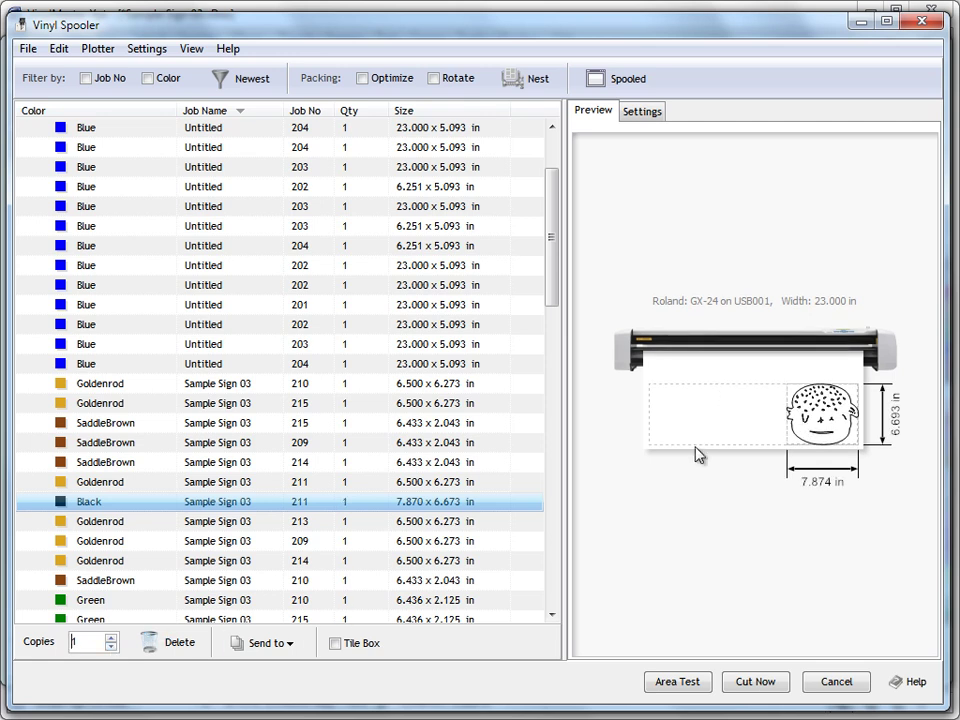
click(111, 638)
click(111, 638)
click(111, 638)
click(111, 638)
click(111, 638)
click(111, 638)
click(111, 648)
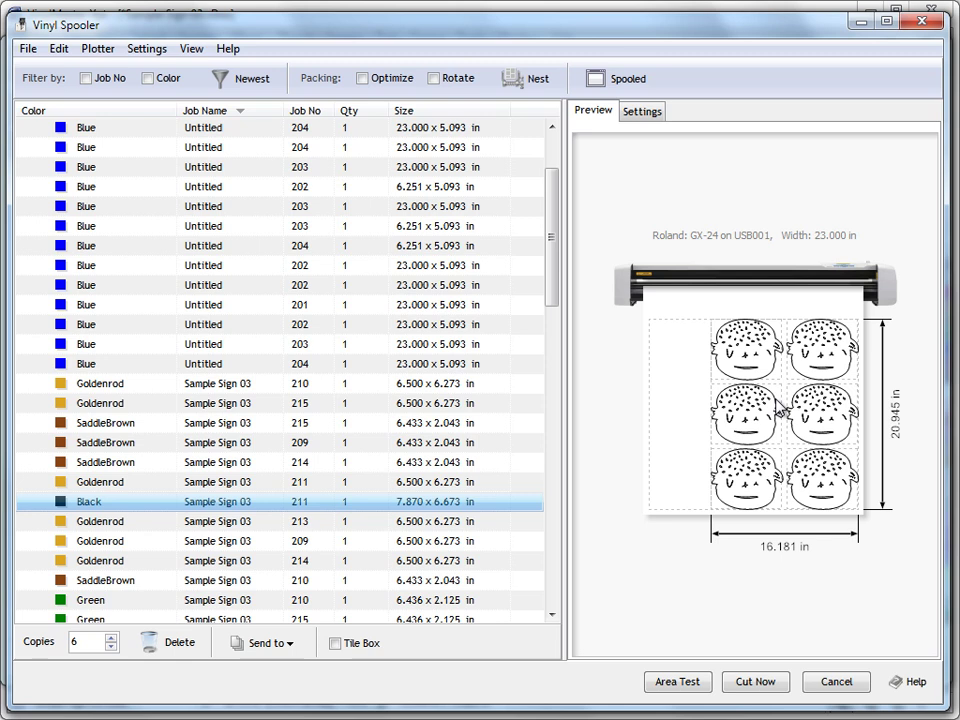
- Compare layouts with Optimize packing off and on, leaving it on for a 22.126 x 16.181 in layout
click(379, 84)
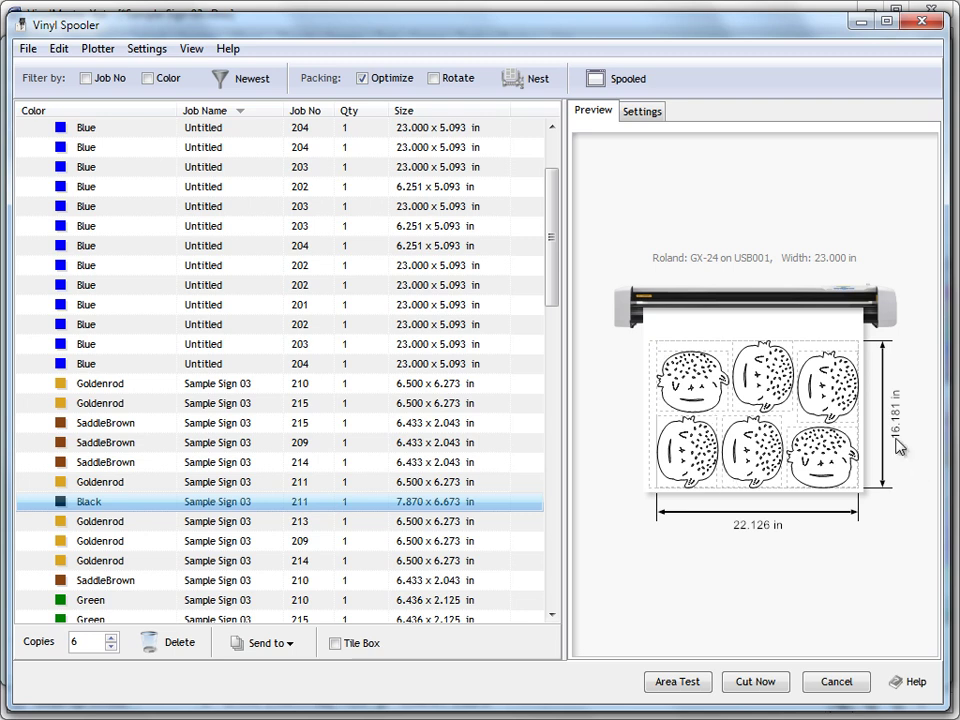
click(398, 78)
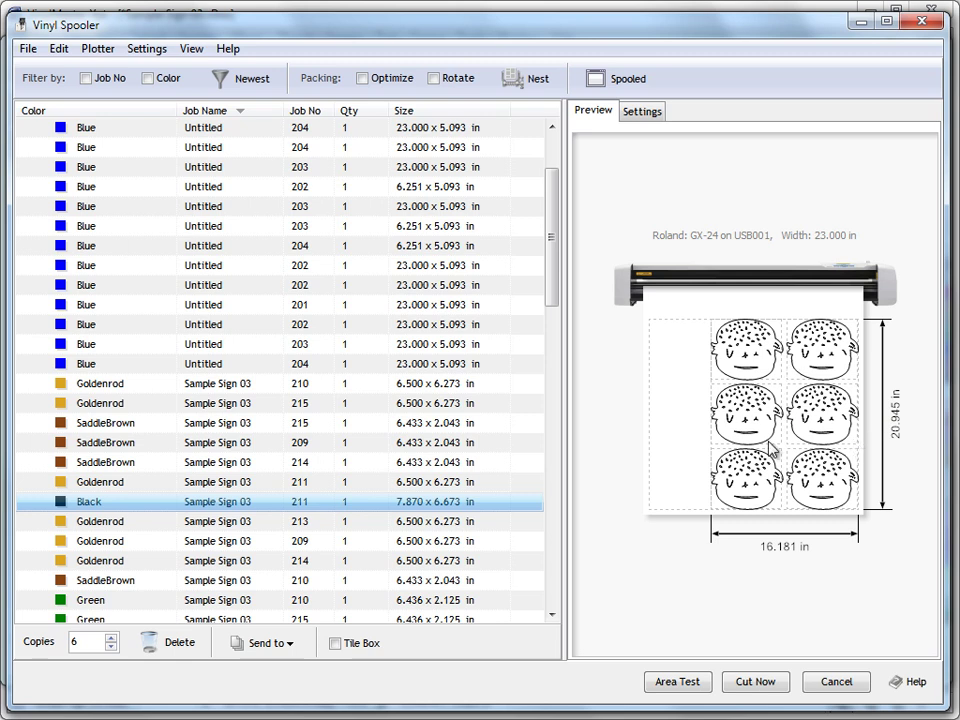
click(396, 80)
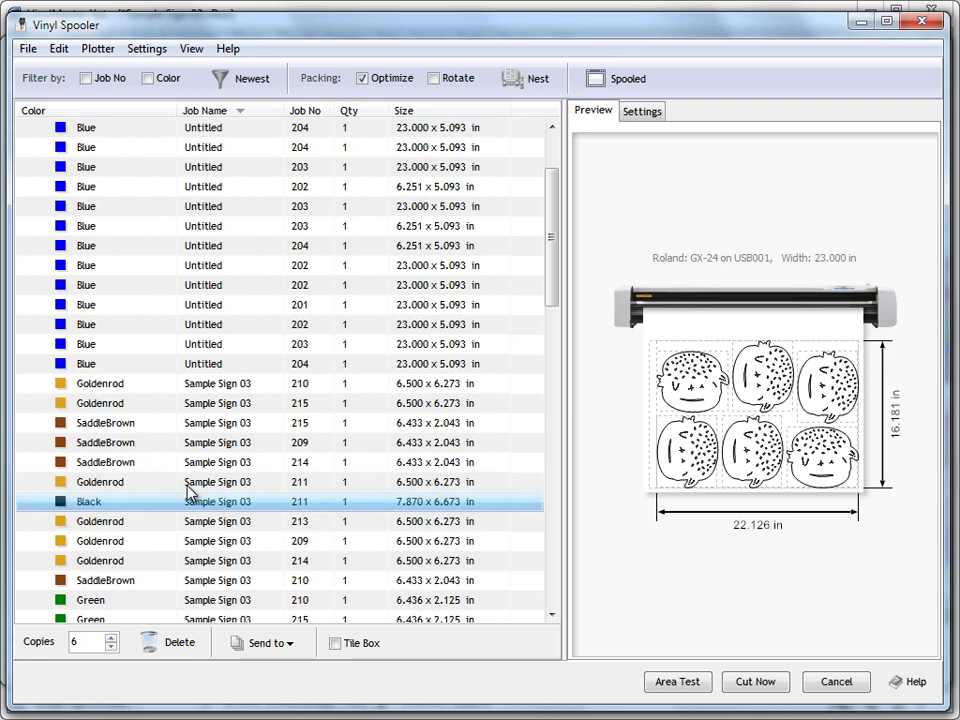
- Select the Goldenrod jobs and nest all six into a 20.354 x 12.953 in layout
click(124, 386)
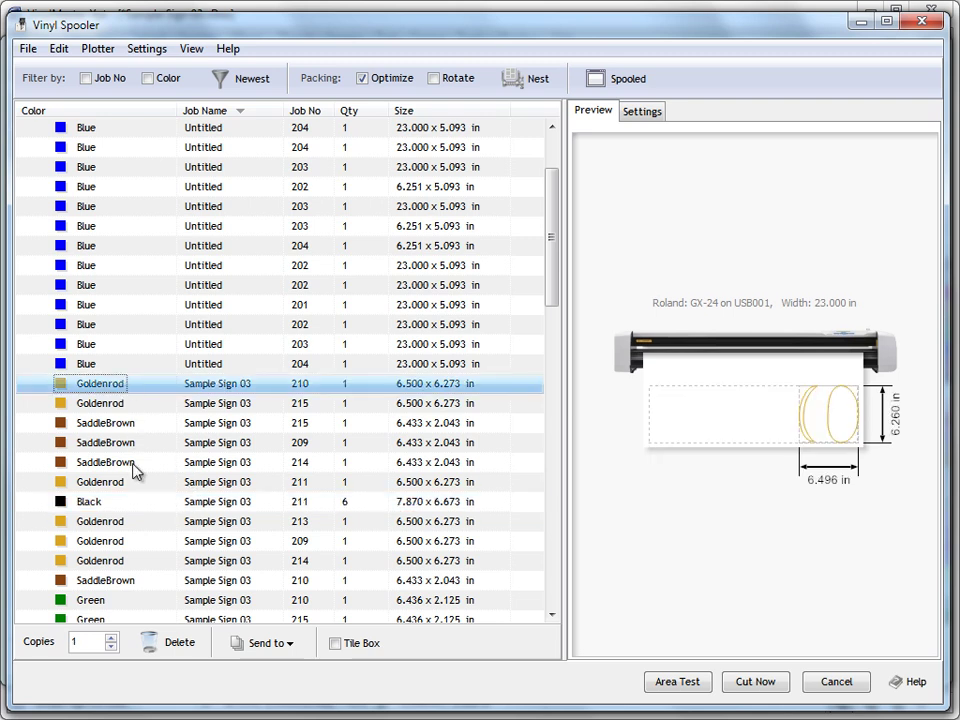
shift+click(133, 600)
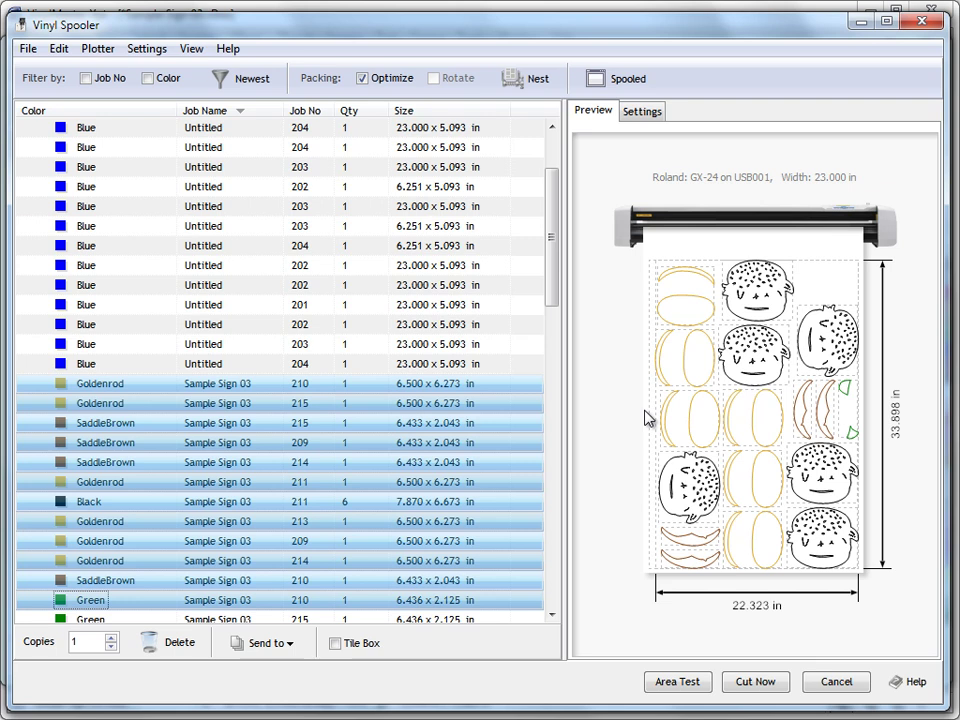
click(373, 424)
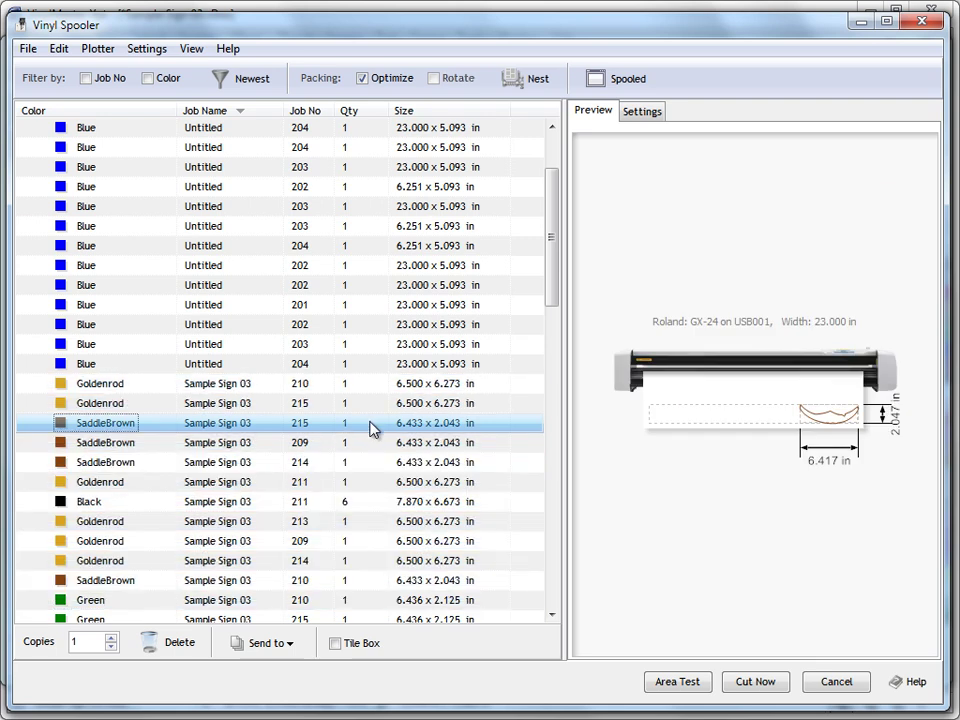
click(151, 388)
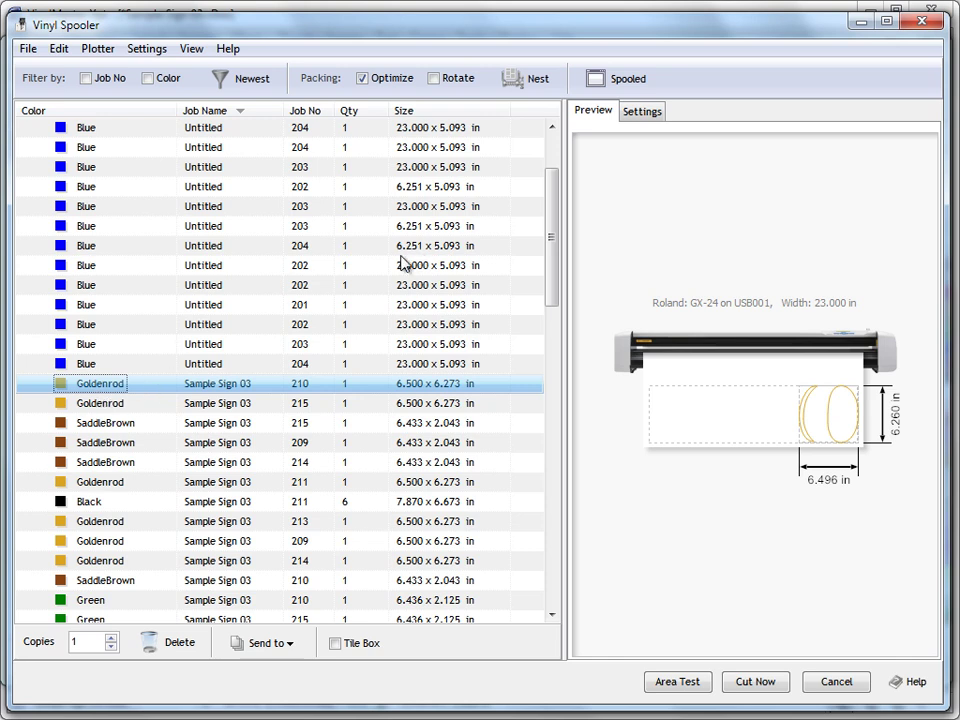
click(522, 84)
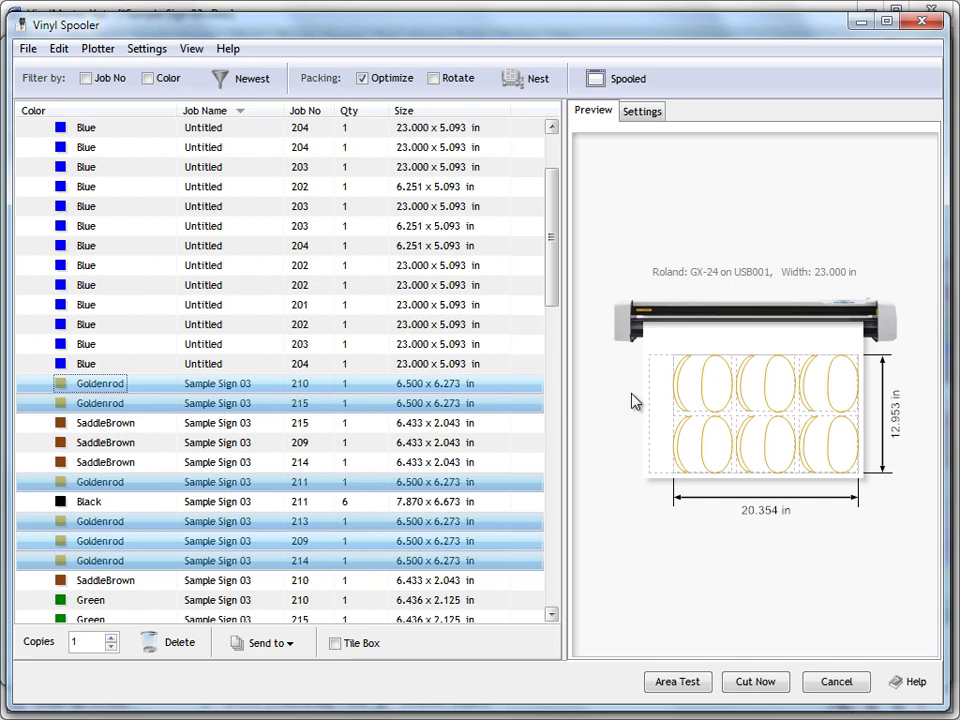
- Nest the six bright Green jobs together, then the five Black face jobs into a 22.126 x 30.433 in layout
scroll(550, 296, down, 3)
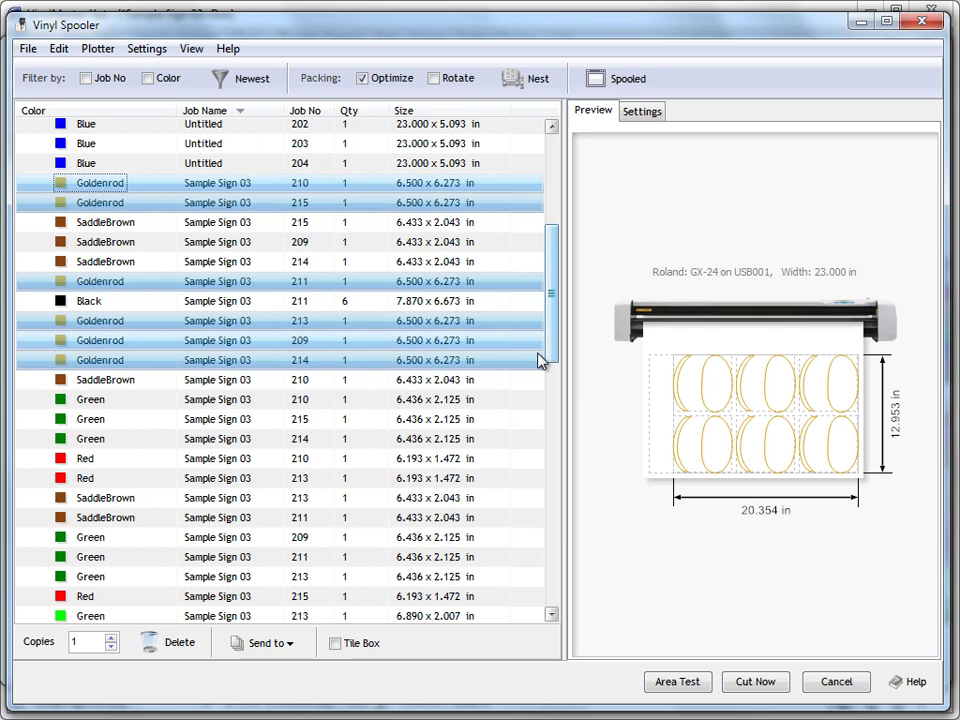
click(118, 406)
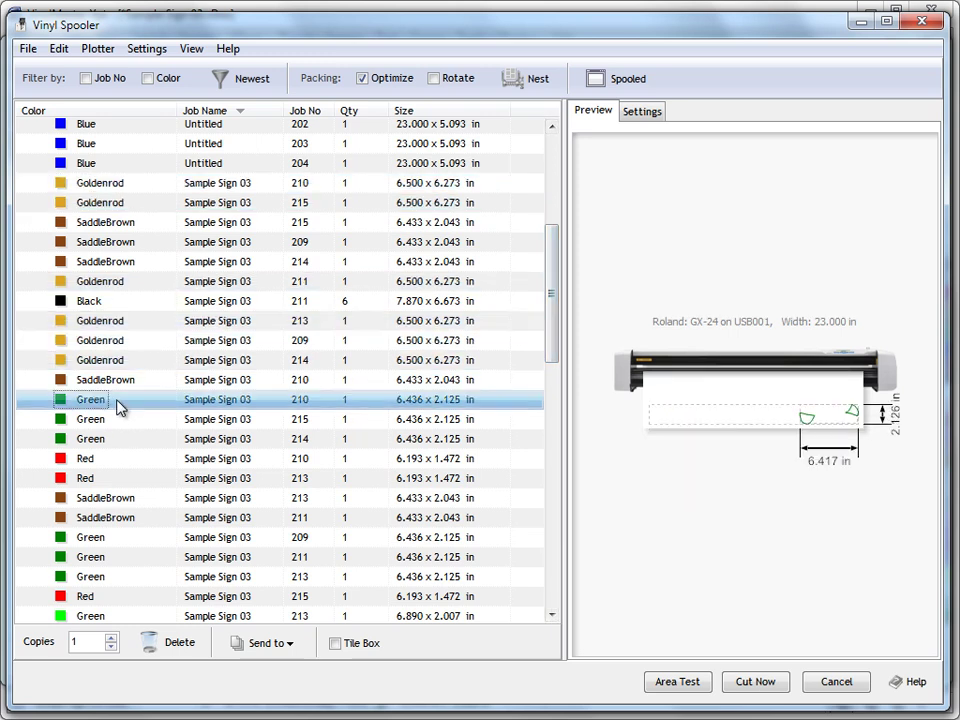
click(107, 461)
click(116, 422)
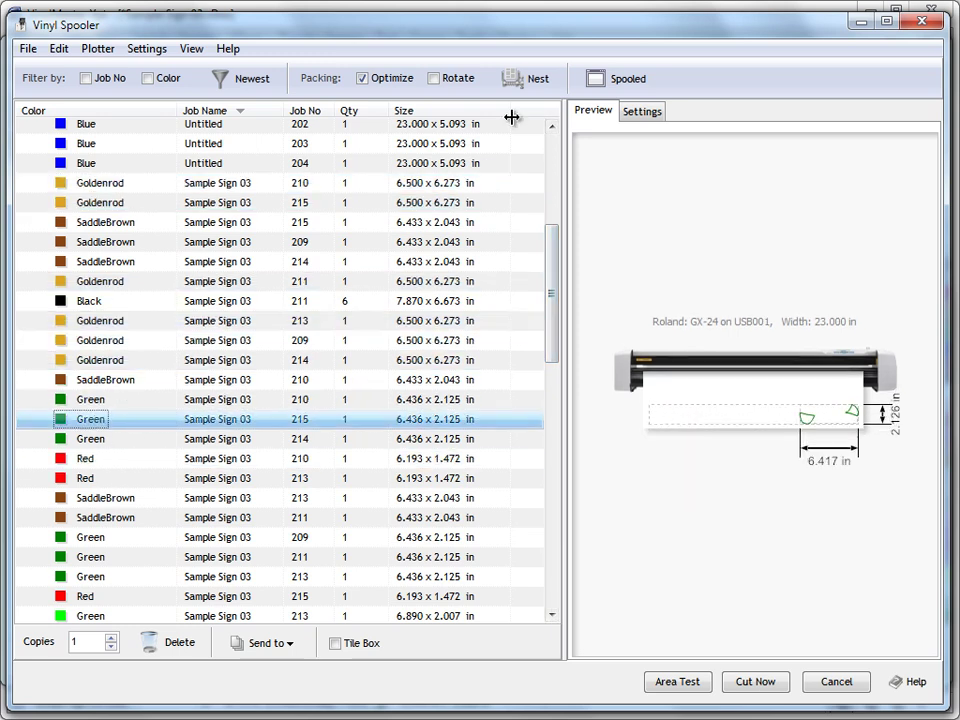
key(ctrl+a)
drag(555, 307, 557, 445)
click(133, 279)
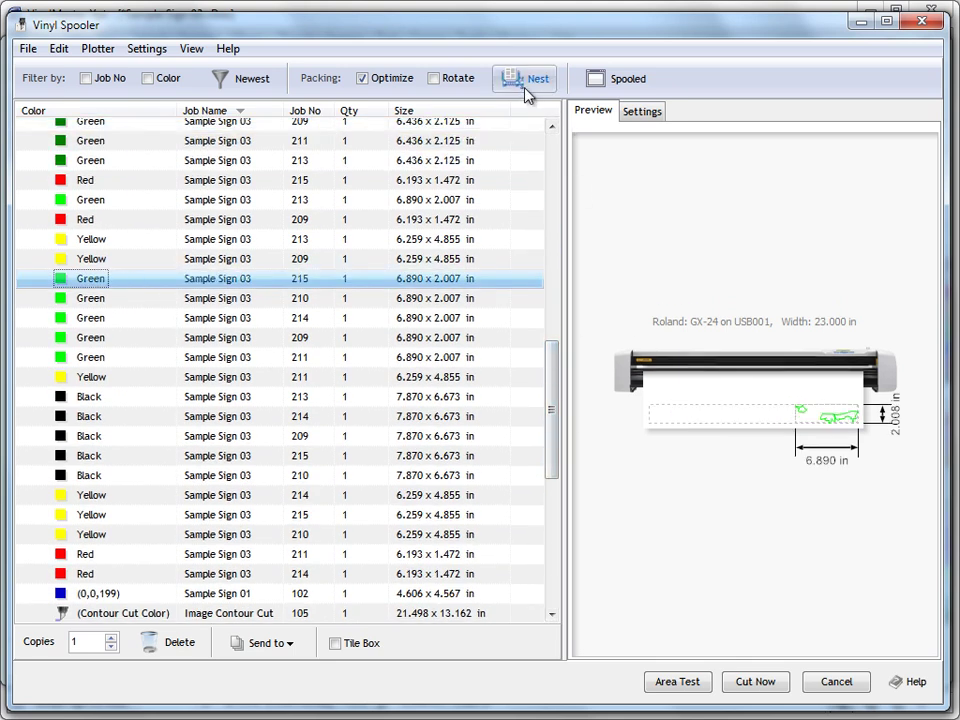
click(525, 84)
click(195, 418)
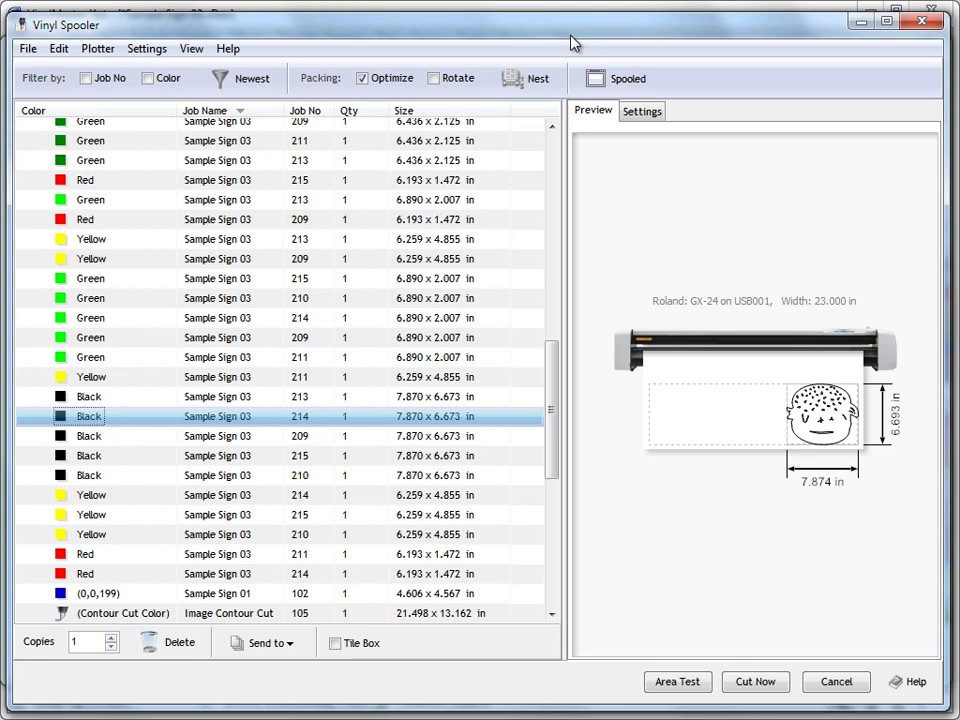
click(525, 86)
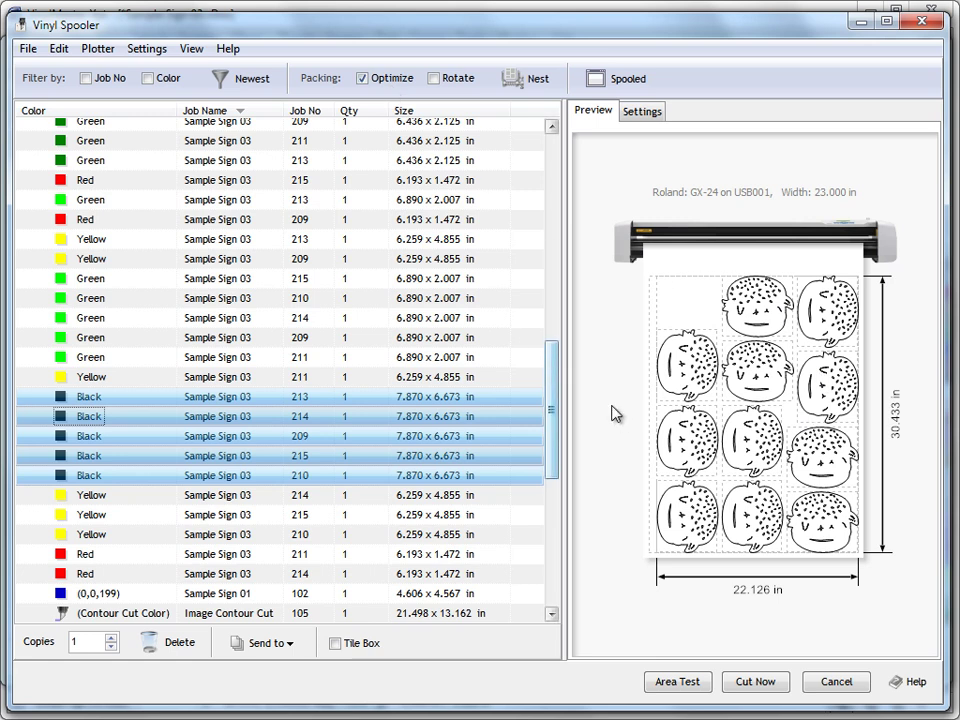
- Preview Black job 213 with Rotate left off, and show the GX-24 cutter settings at 23.000 in
click(426, 398)
click(448, 82)
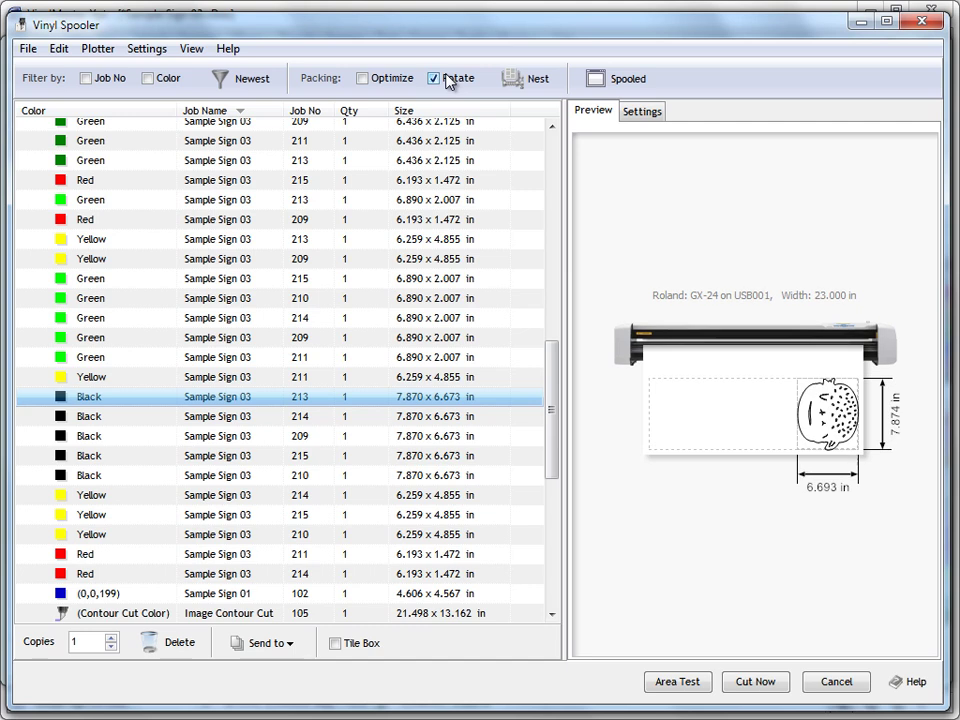
click(448, 82)
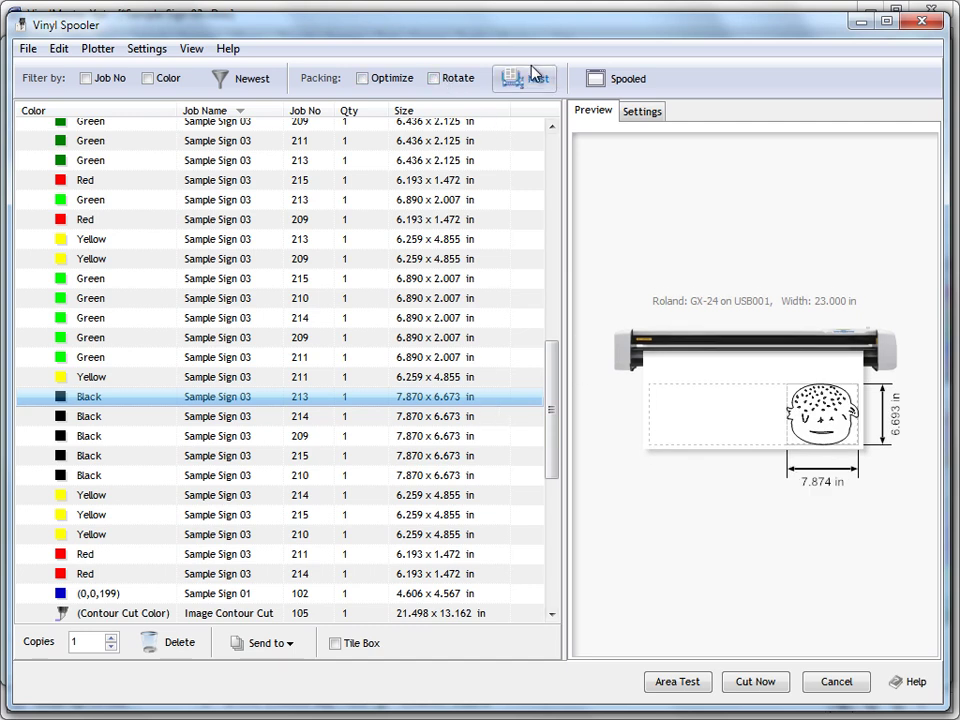
click(642, 113)
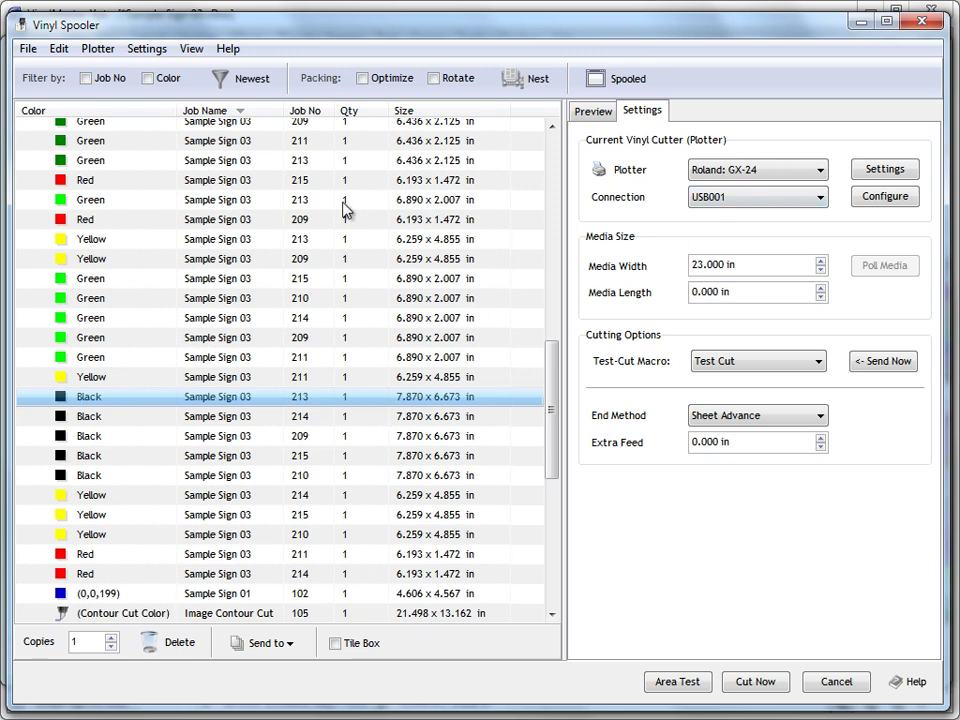
- Enable Tile Box, then preview Black 209, Black 215 and Green 211 (6.890 x 2.008 in)
click(222, 279)
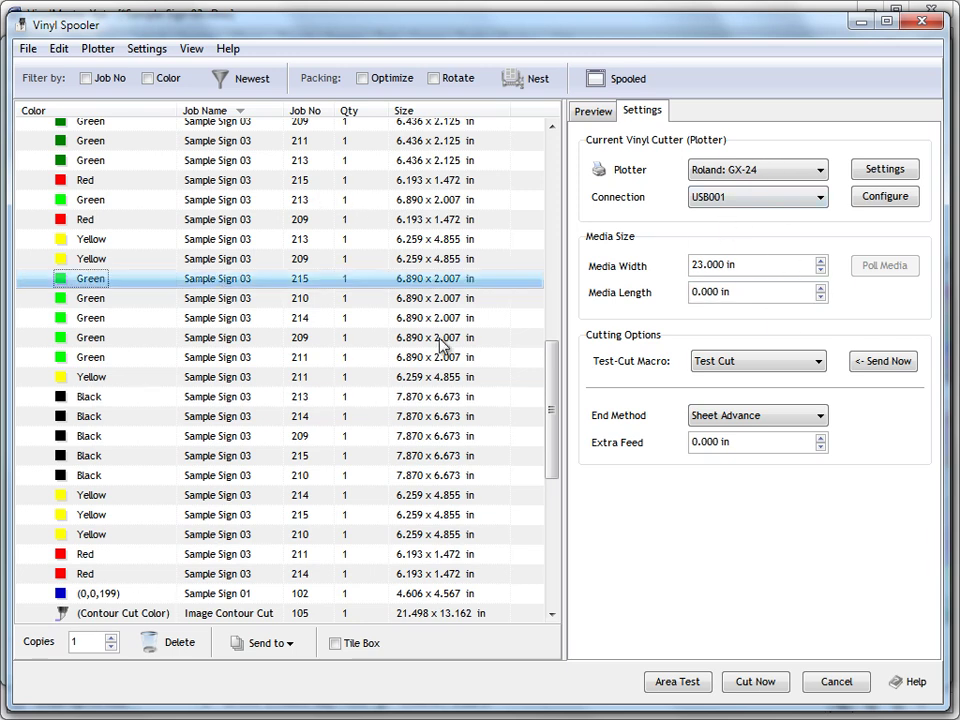
click(596, 113)
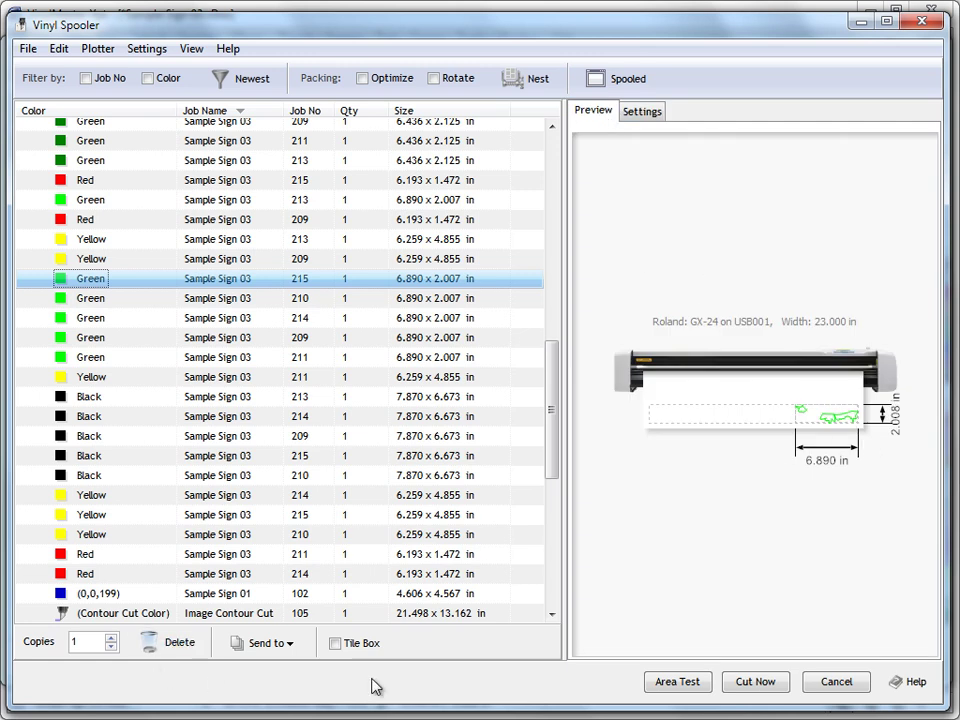
click(350, 648)
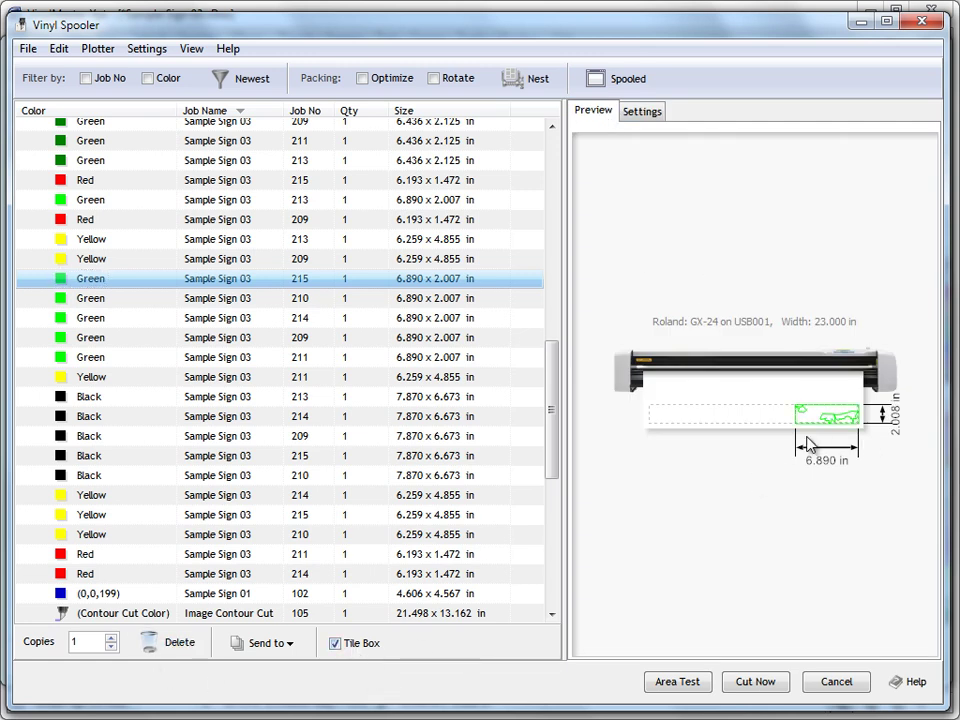
click(263, 436)
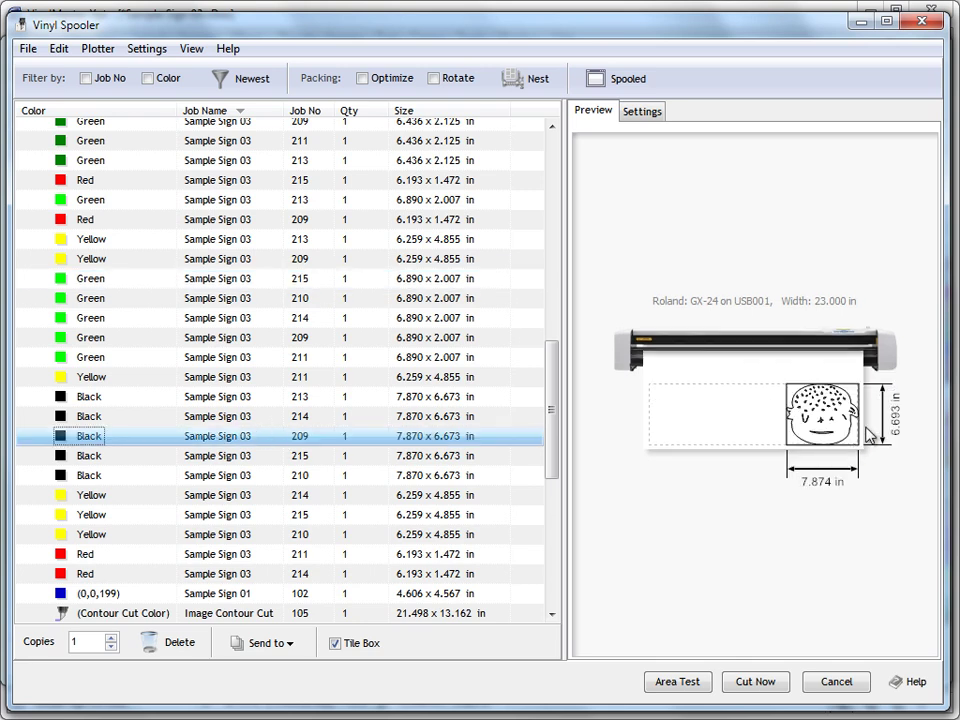
click(321, 458)
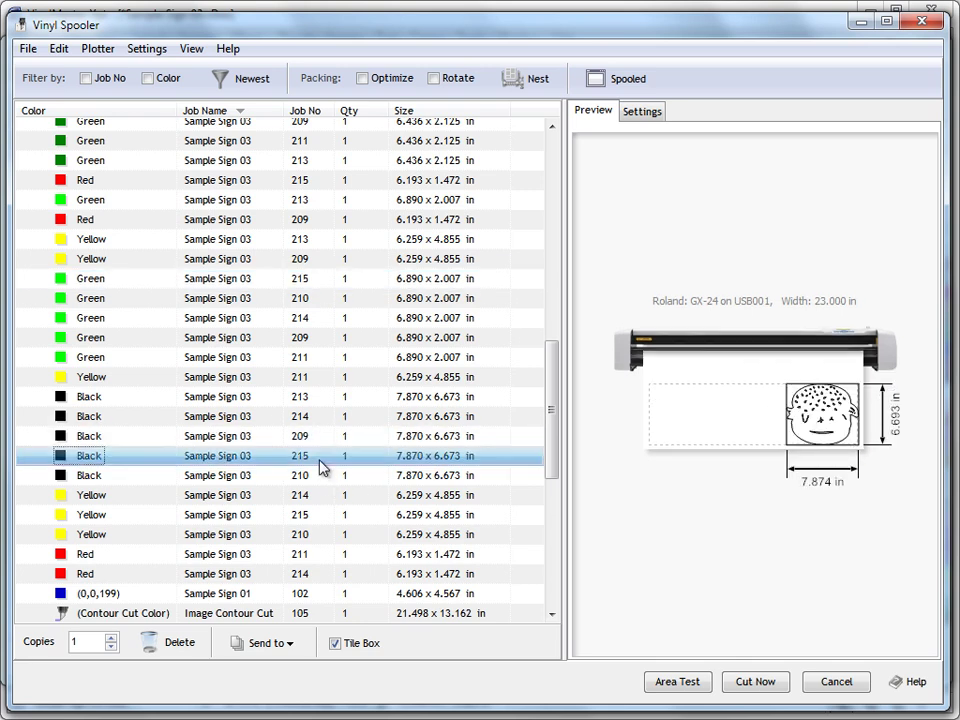
click(382, 358)
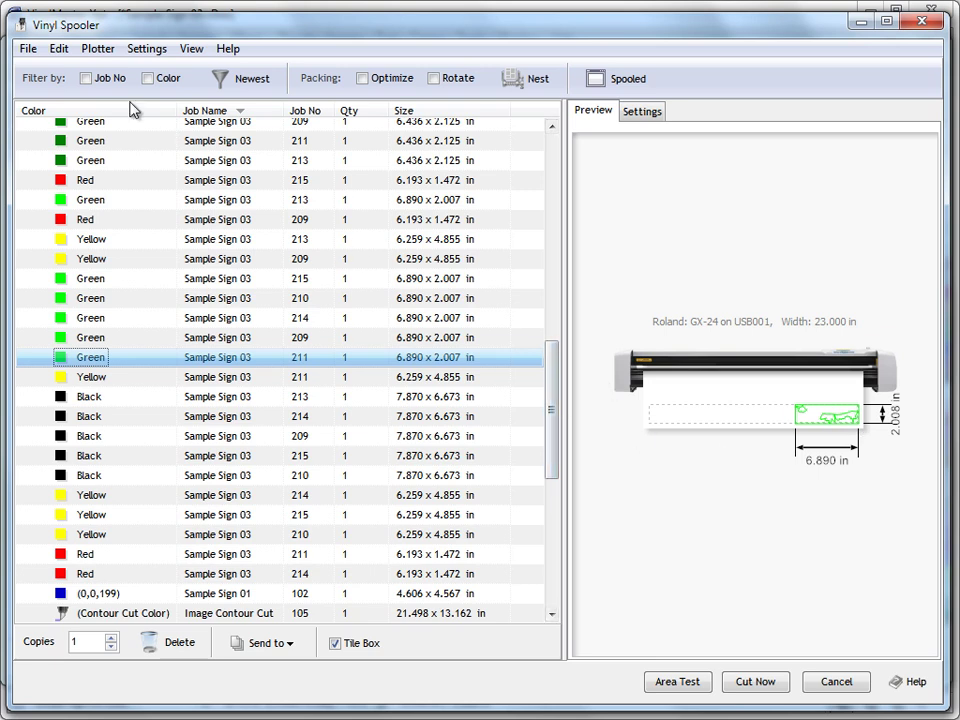
- Browse the File, Edit, Plotter, Settings and View menus, then preview Black face job 213 at 7.874 x 6.693 in
click(30, 52)
mouse_move(58, 52)
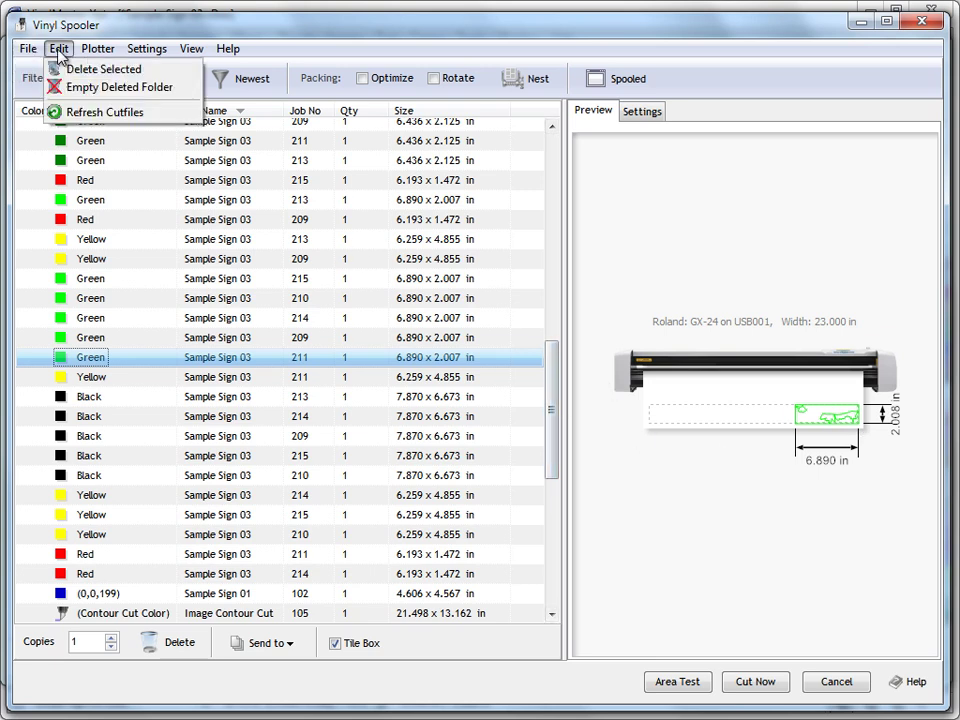
mouse_move(96, 52)
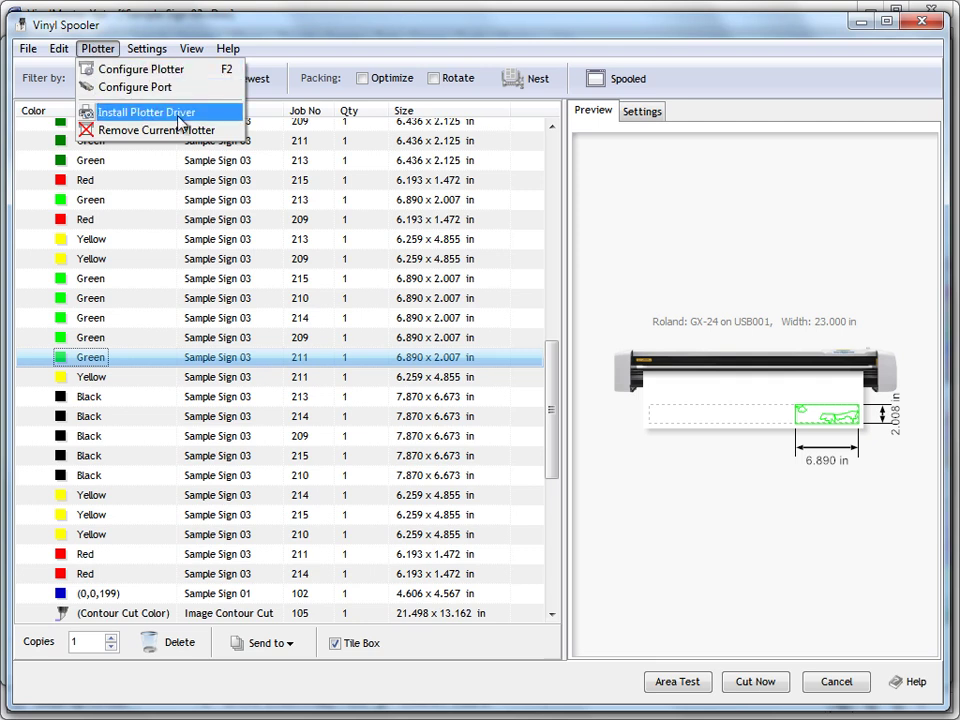
mouse_move(163, 58)
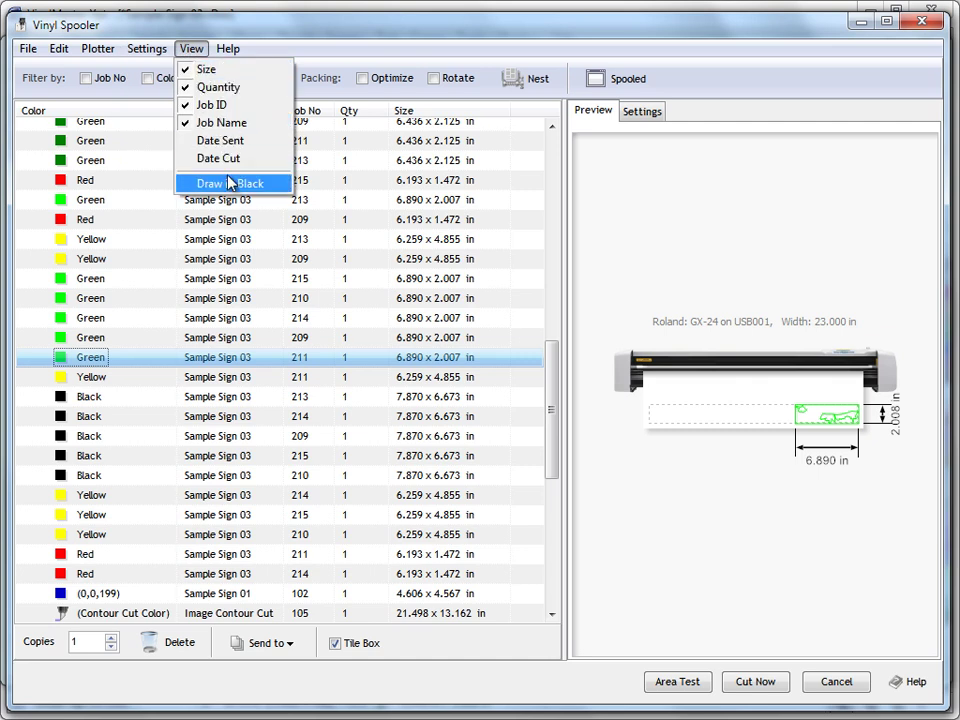
click(191, 48)
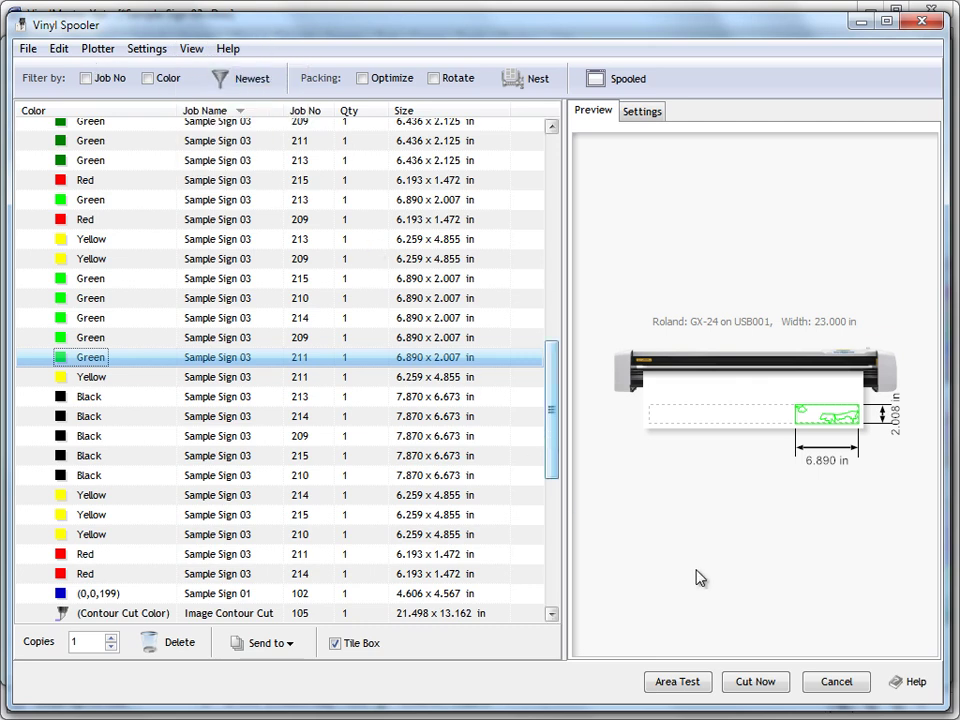
click(328, 400)
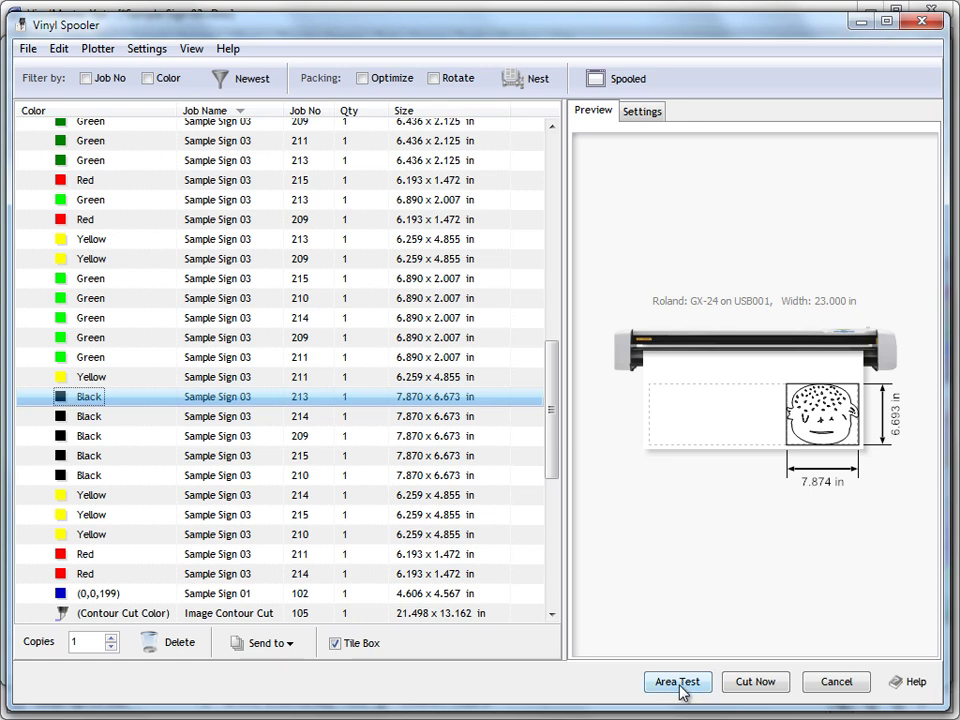
- Preview jobs Yellow 209 through Black 213 together, then show the Roland GX-24 settings with 23.000 in media
shift+click(394, 260)
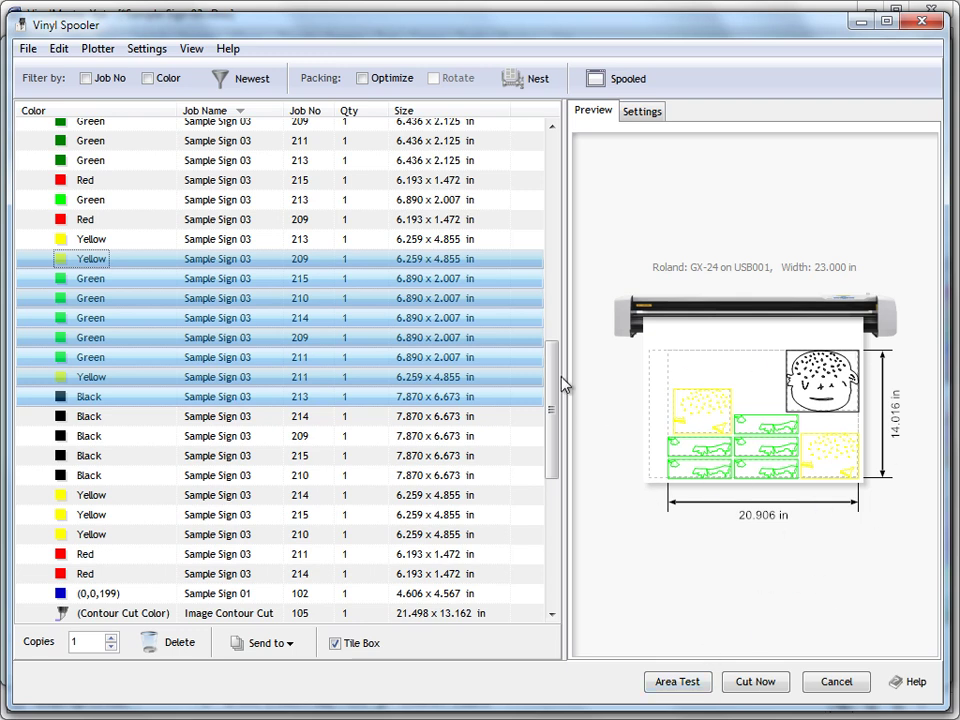
drag(553, 377, 602, 147)
click(642, 111)
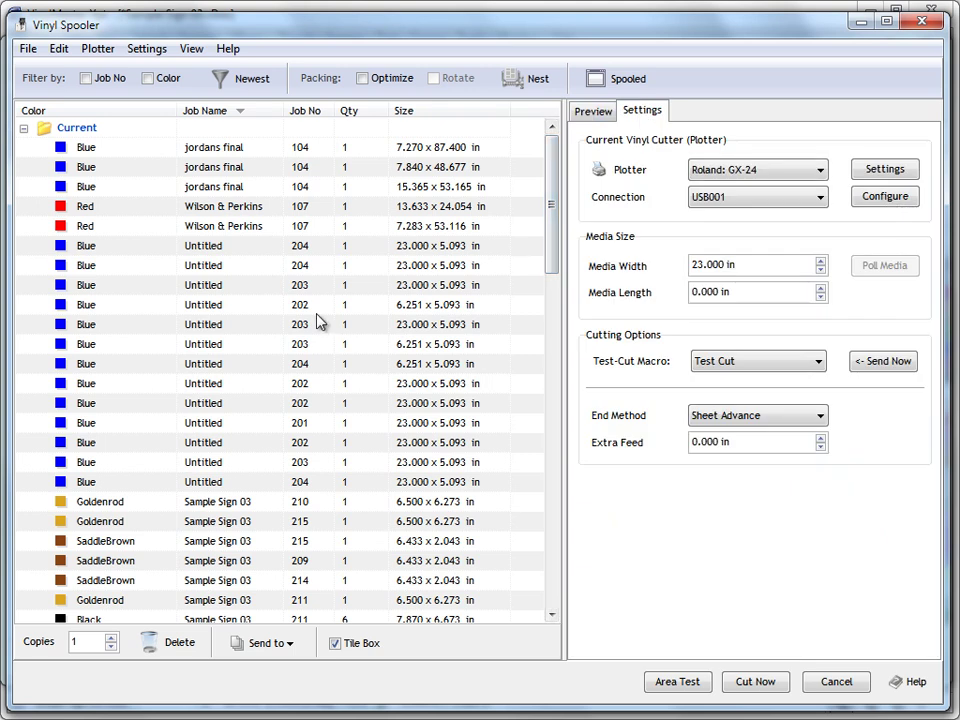
- Nest all the Blue Untitled jobs into one layout about 164 in long, then show the 23.000 in media settings
click(146, 247)
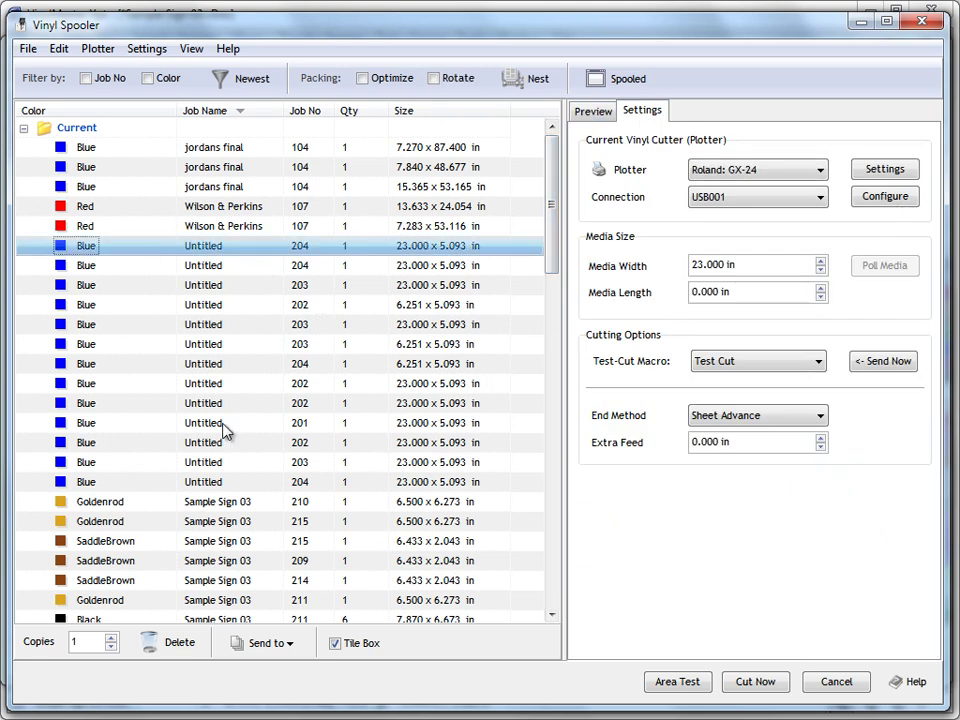
click(592, 112)
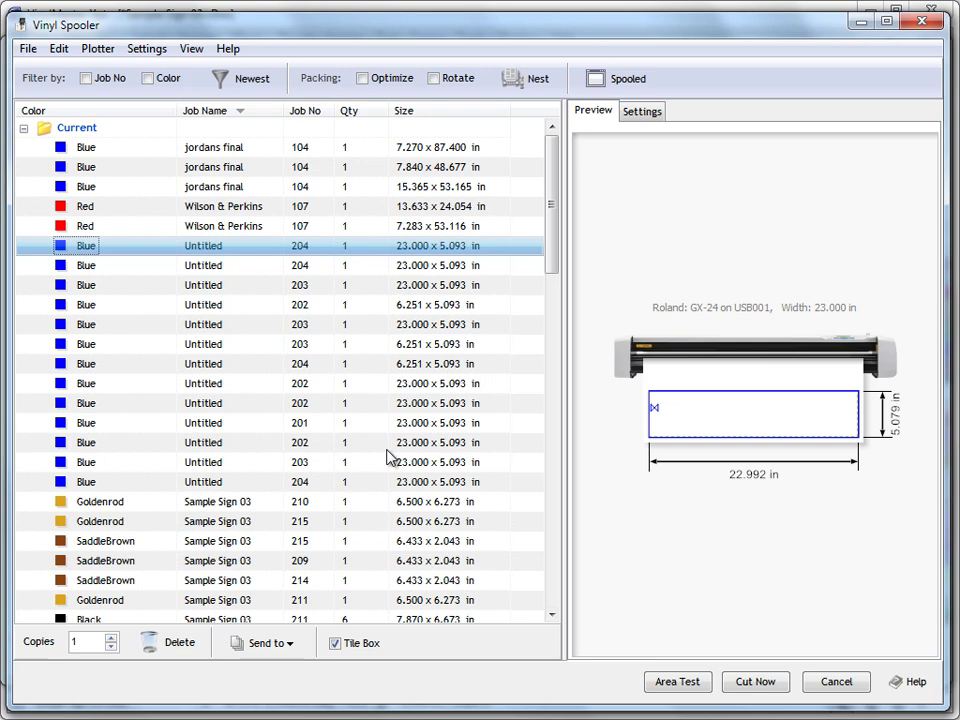
shift+click(268, 482)
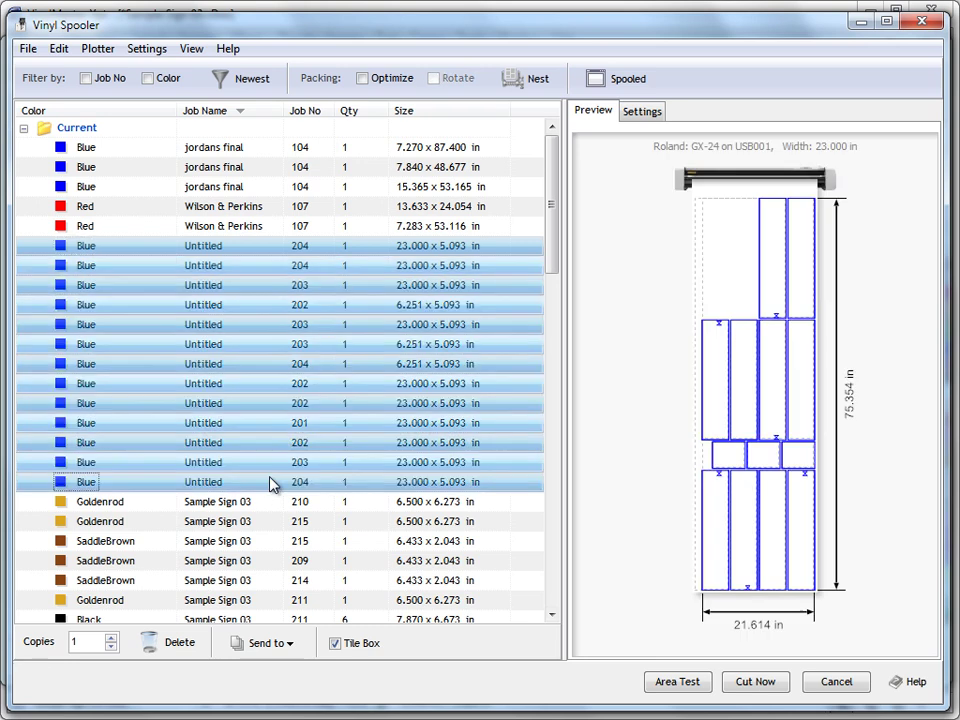
click(135, 155)
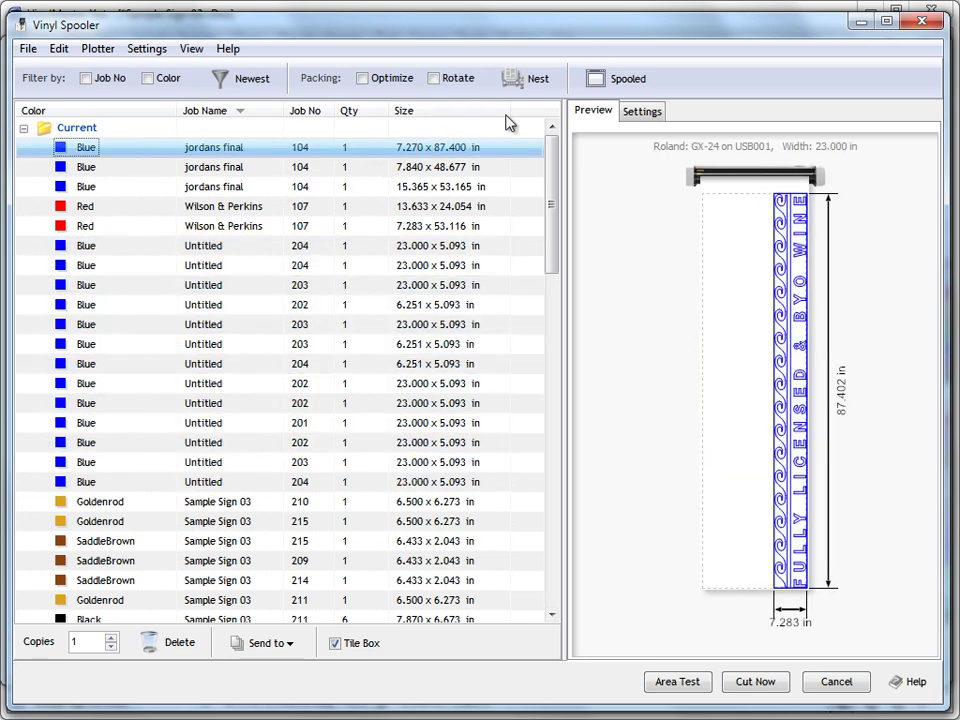
click(527, 80)
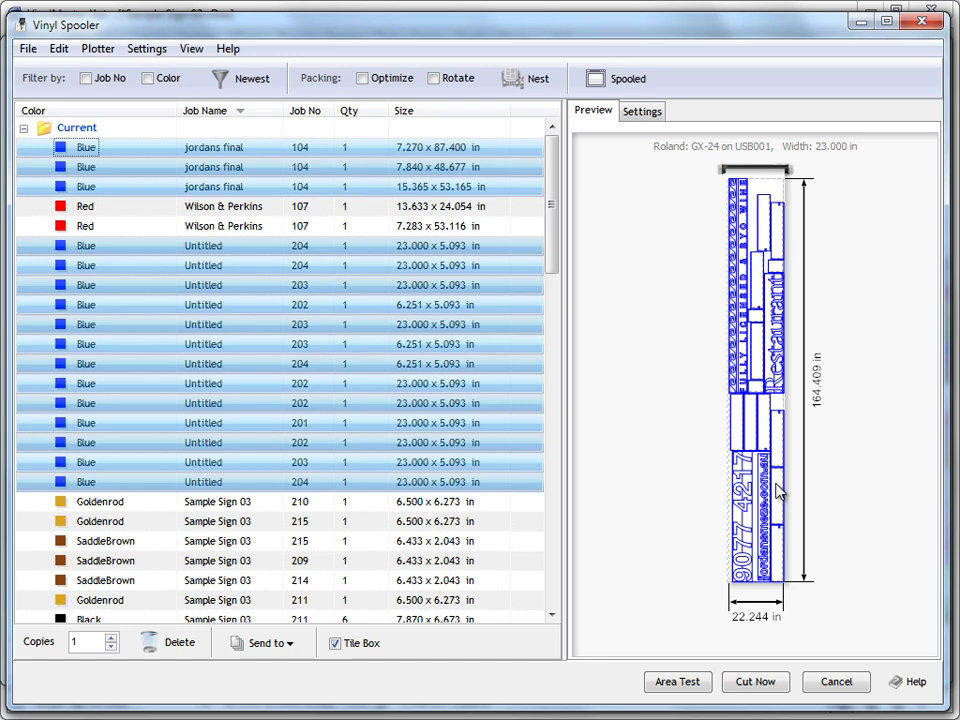
click(642, 111)
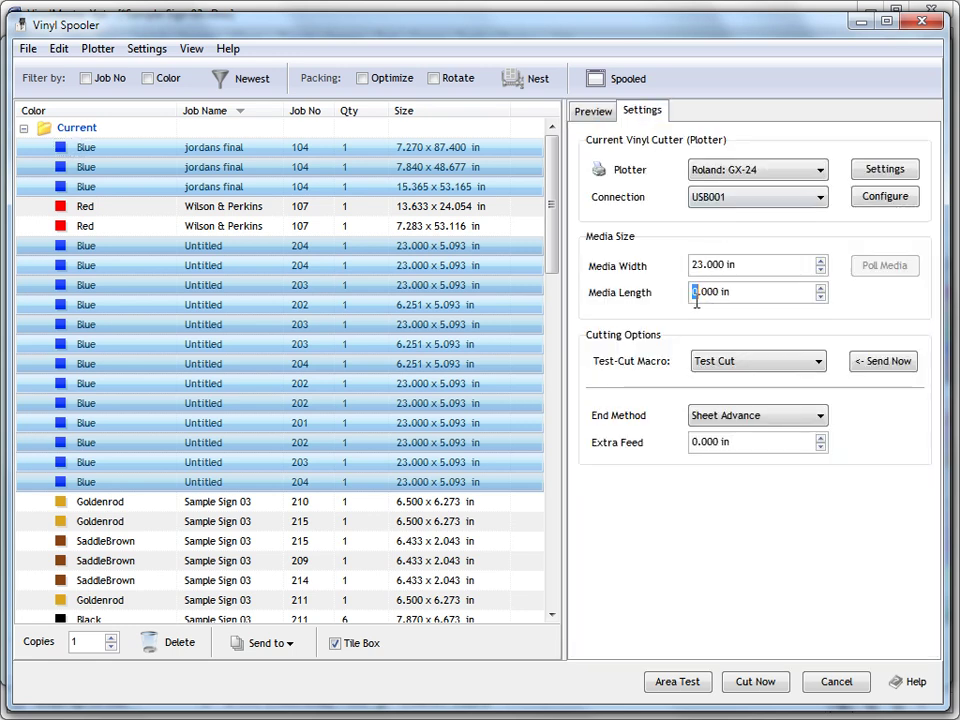
- Set the media length to 120 inches
drag(732, 292, 665, 304)
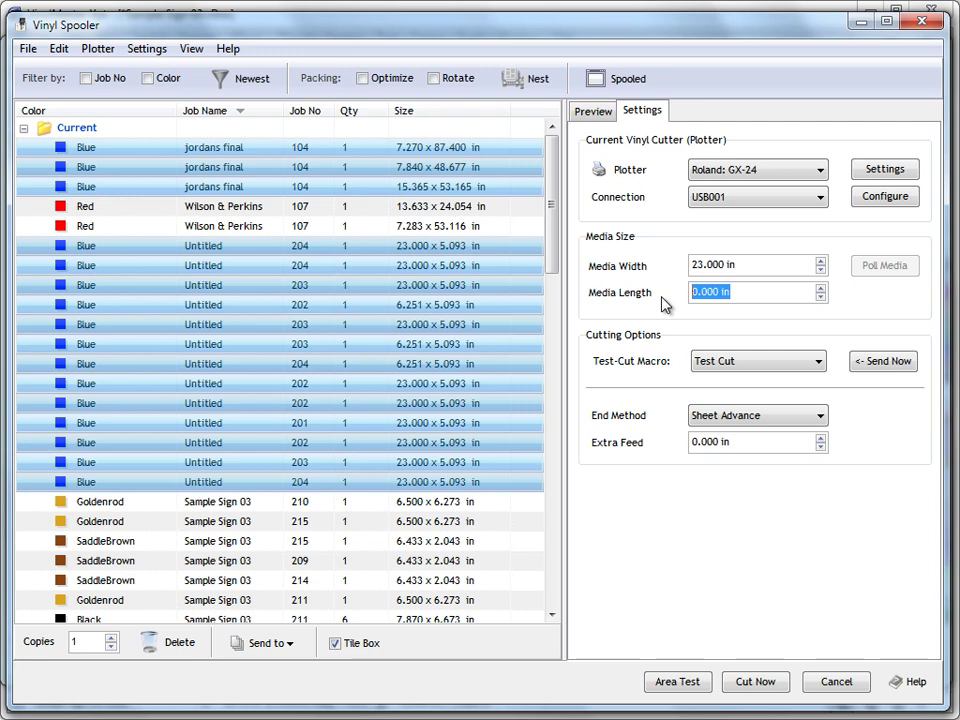
text(120)
click(772, 274)
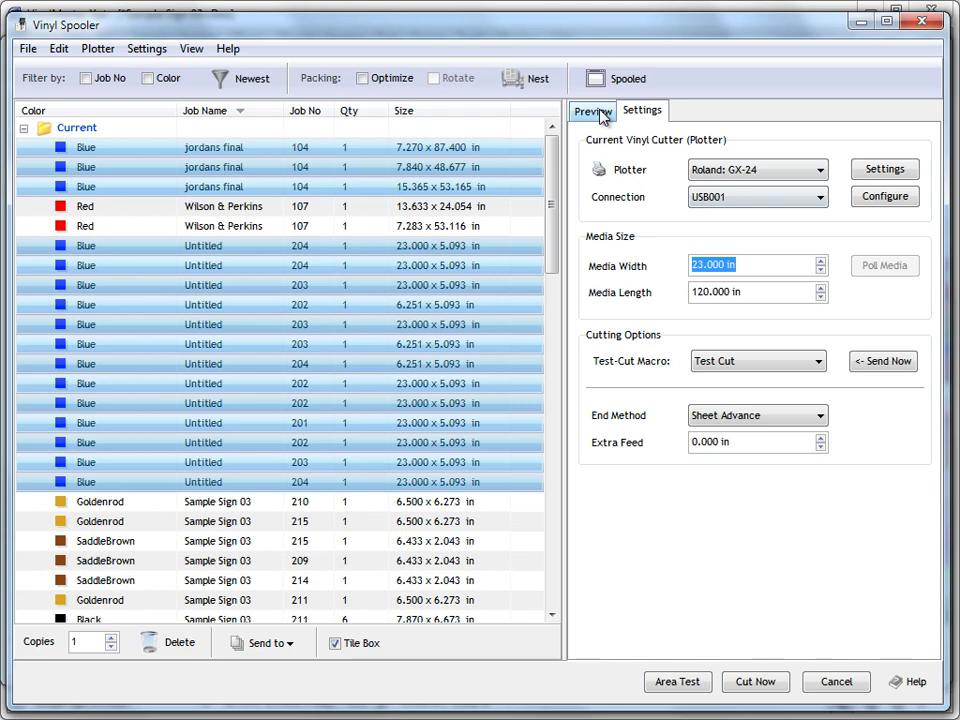
- Re-nest the Blue jobs into a layout about 110.8 inches long, back in Settings
click(604, 112)
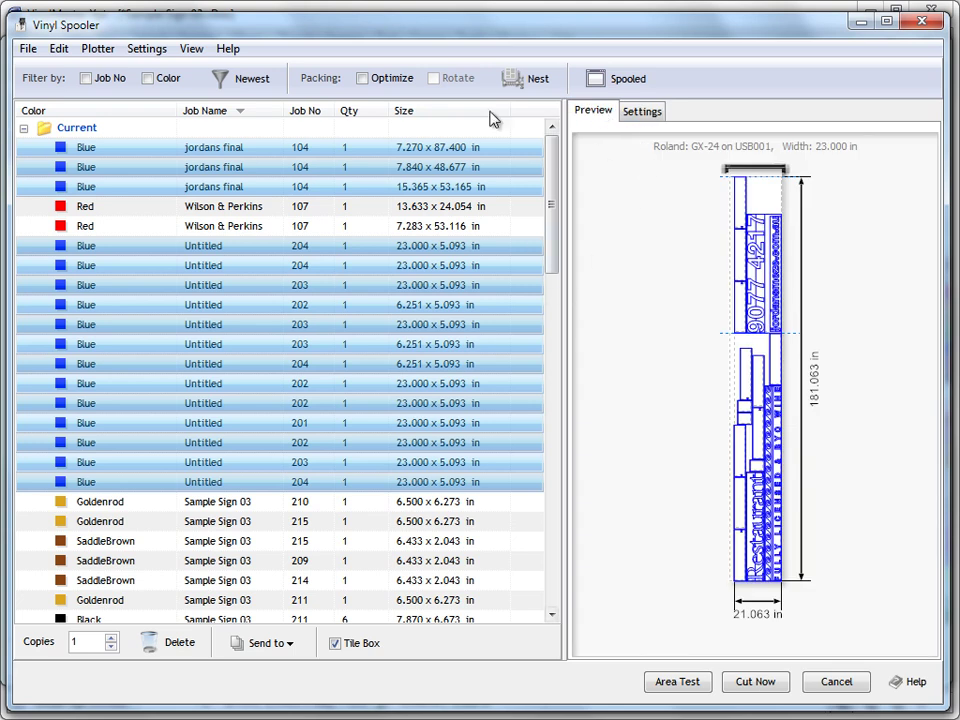
click(518, 80)
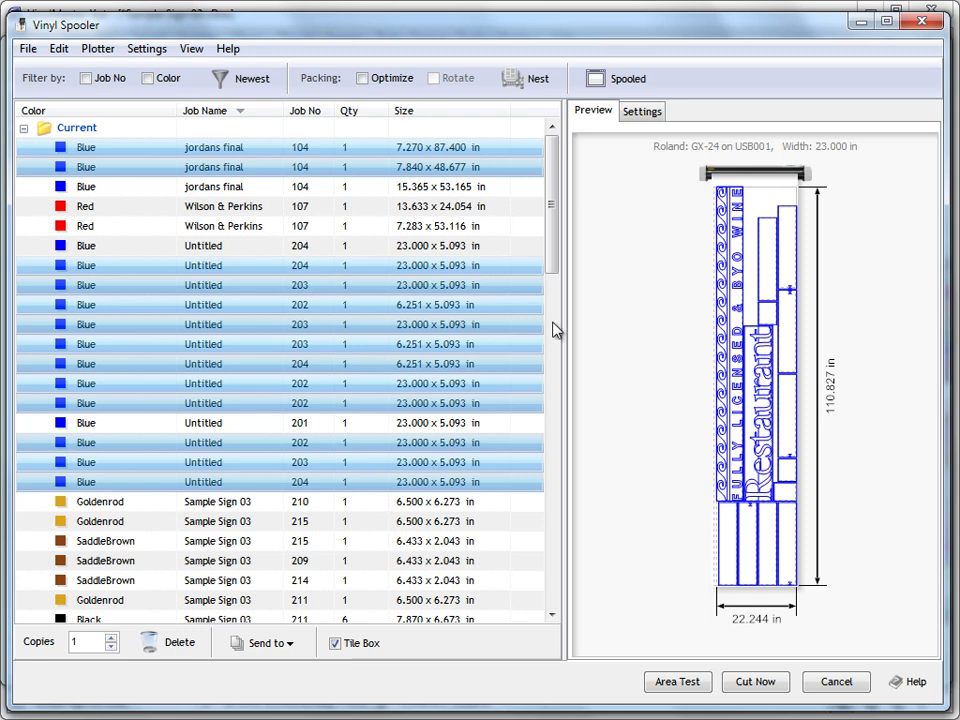
click(640, 112)
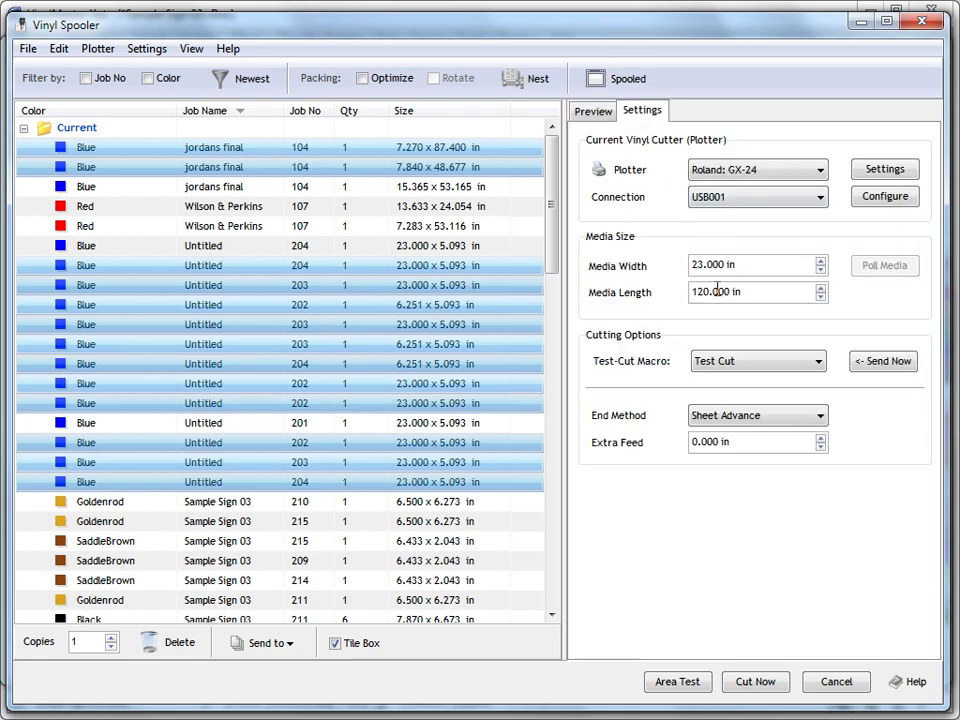
- Preview the 15.365 x 53.165 in job on its own
click(603, 115)
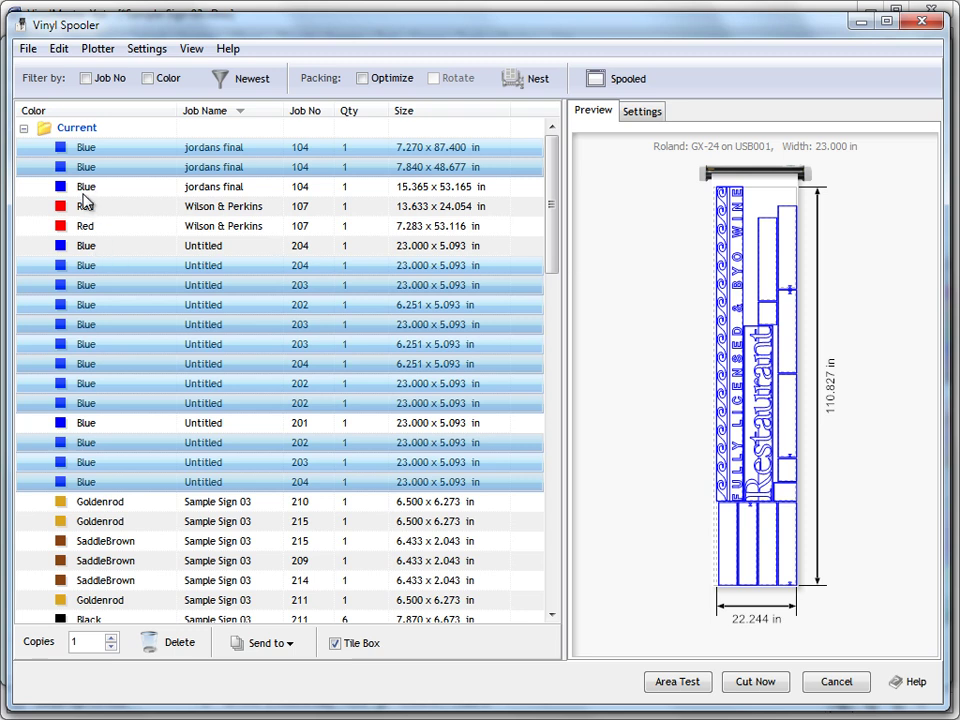
click(91, 249)
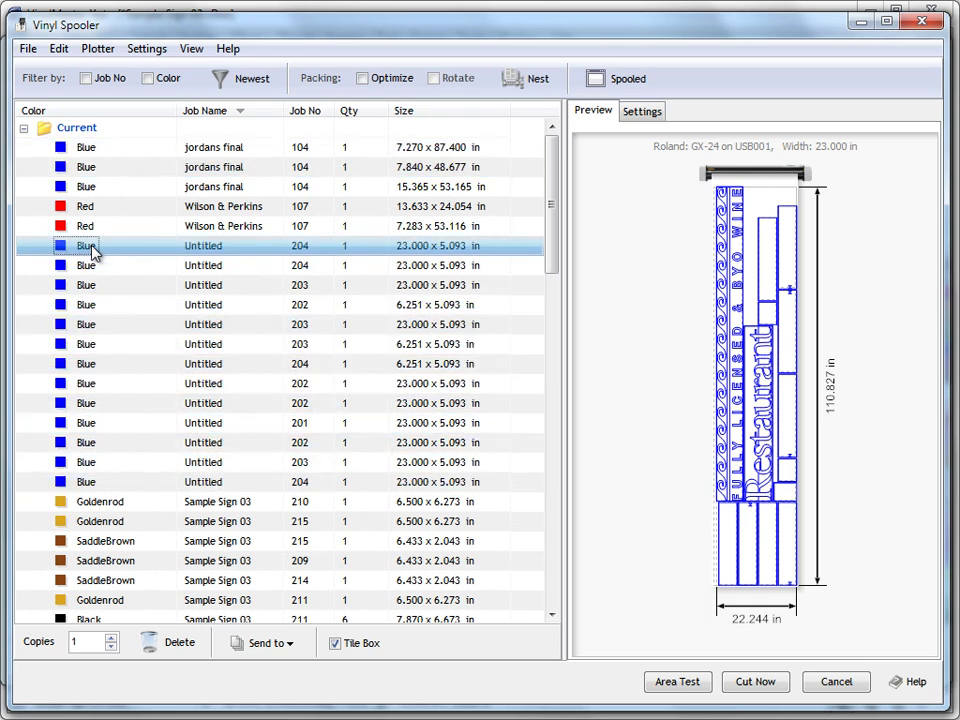
click(100, 187)
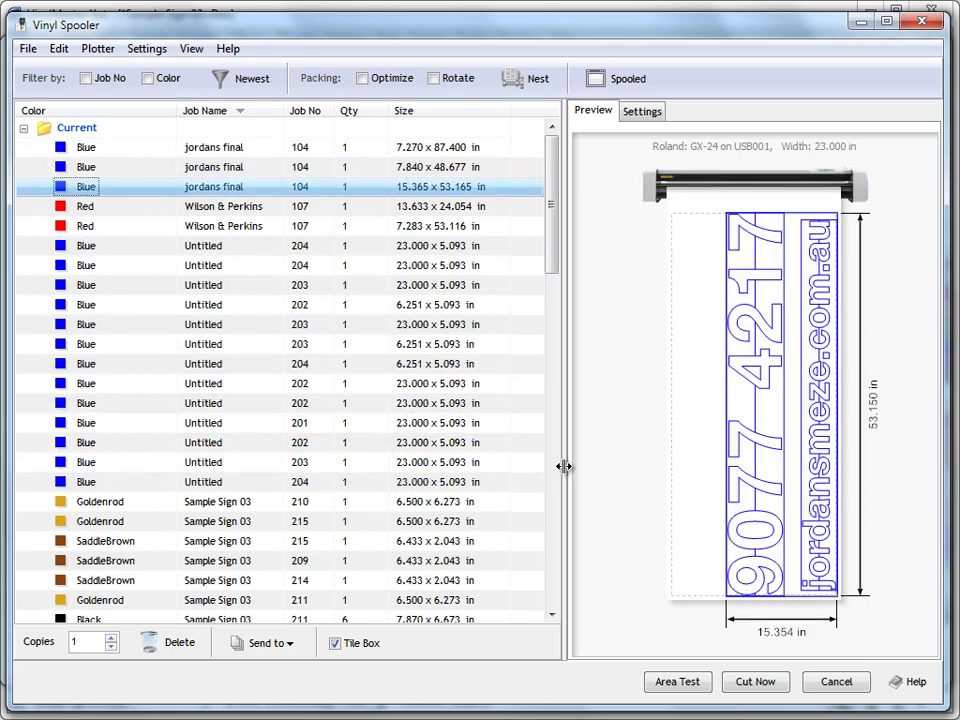
- Check that the 120.000 in media length equals 3048.0 mm, or 10 feet
click(639, 112)
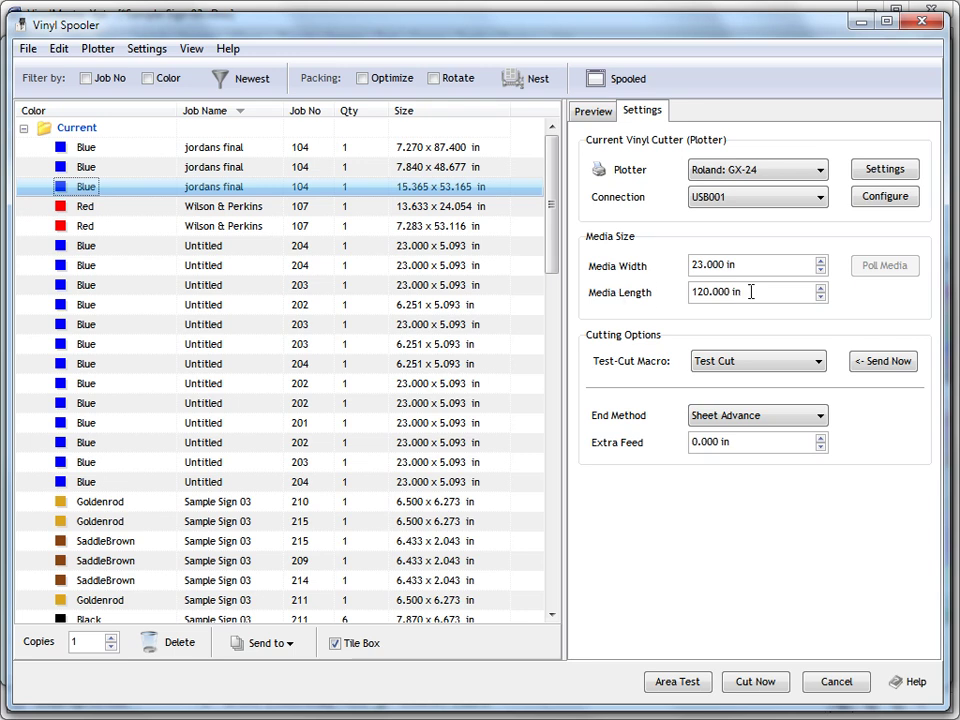
drag(751, 291, 694, 293)
mouse_move(733, 296)
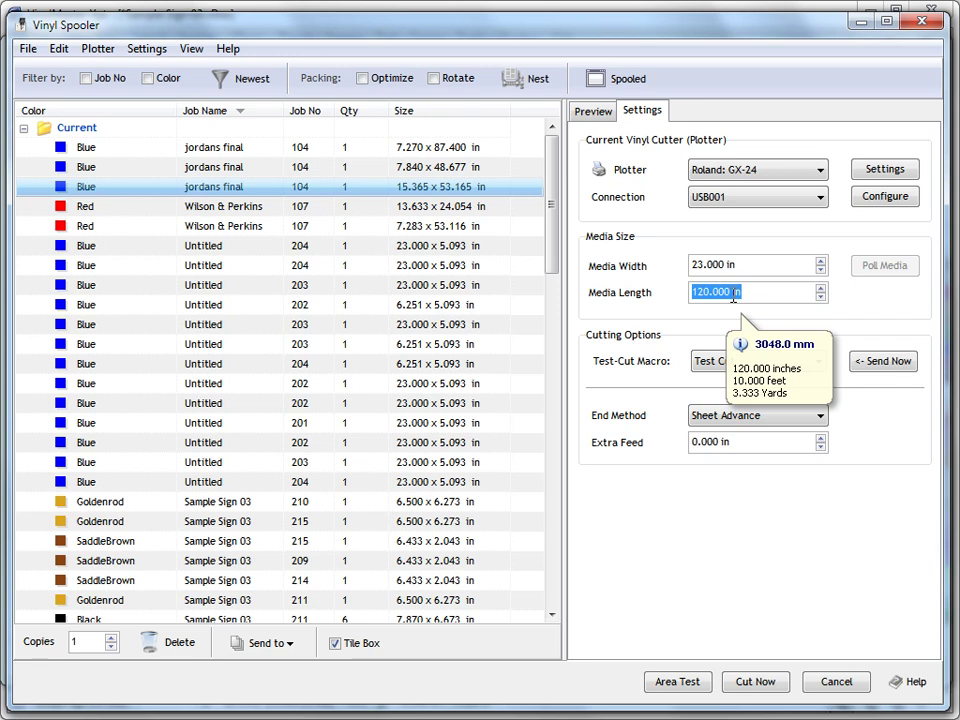